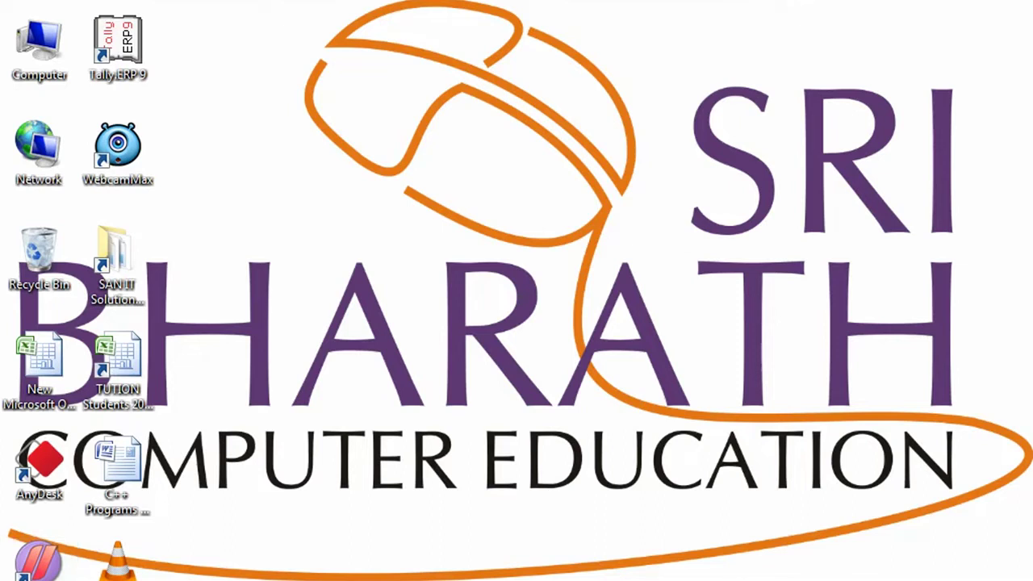
Launch Microsoft Office Word 2007 from the Start menu to get a blank document.
key(super)
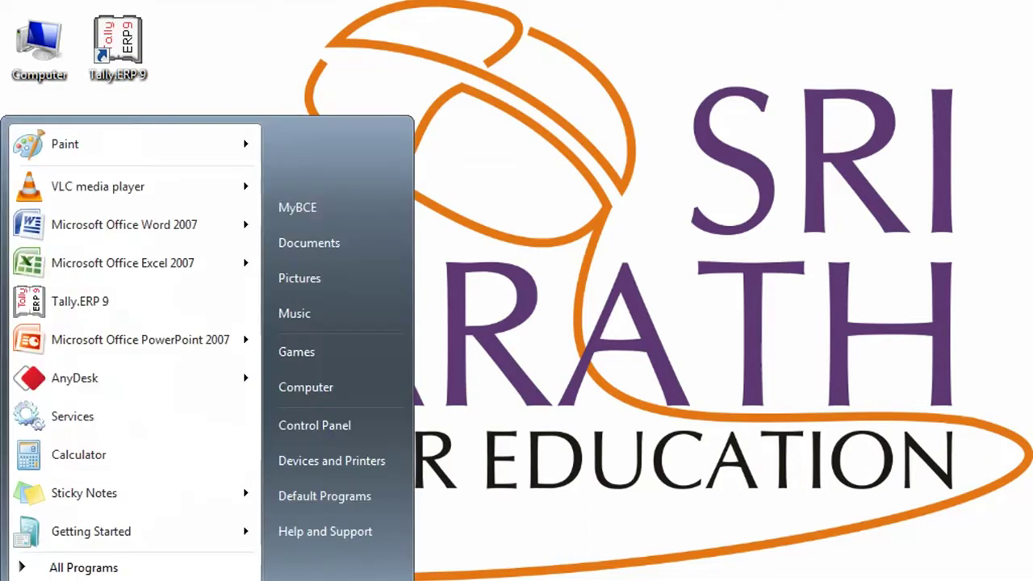
click(113, 224)
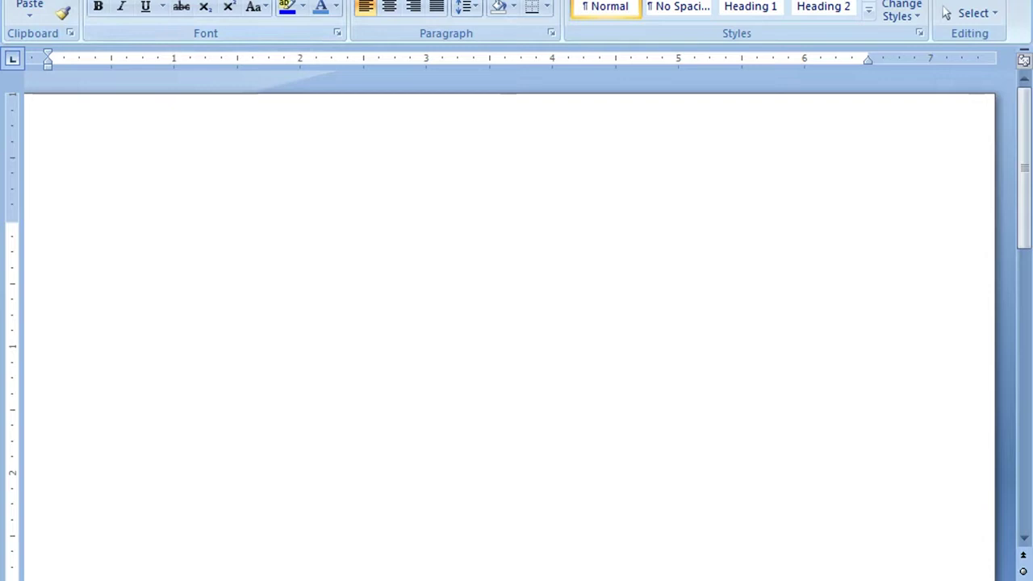
Set the top, bottom, left and right page margins to 0.15 inch in Page Setup.
key(alt+p)
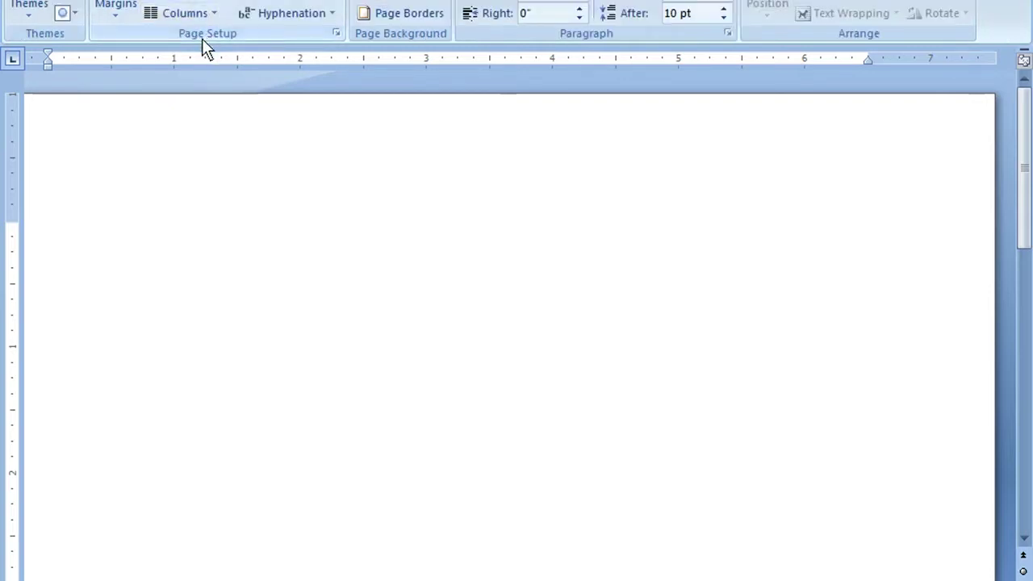
click(336, 33)
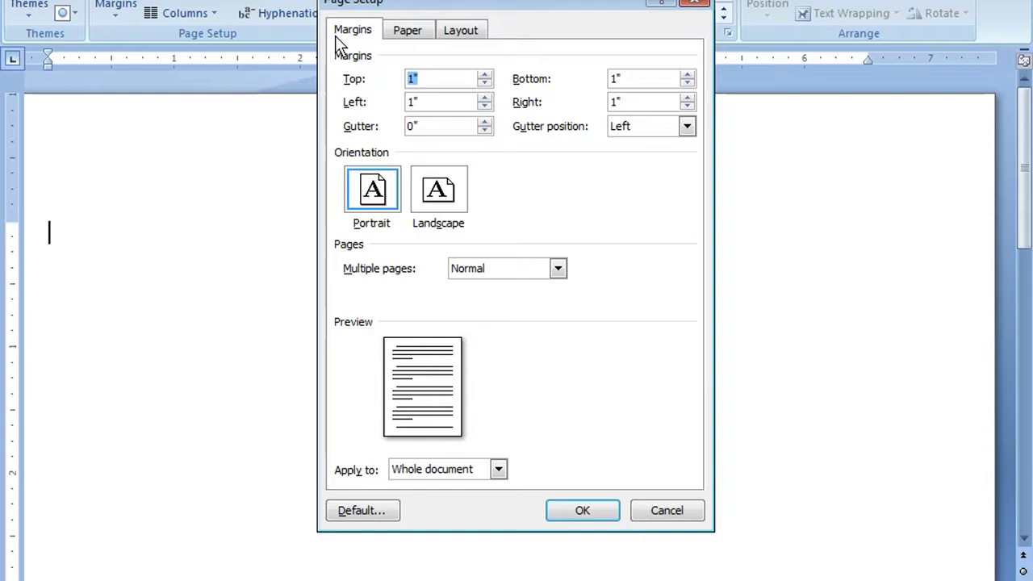
text(0.15)
key(Tab)
text(.15)
key(Tab)
text(.15)
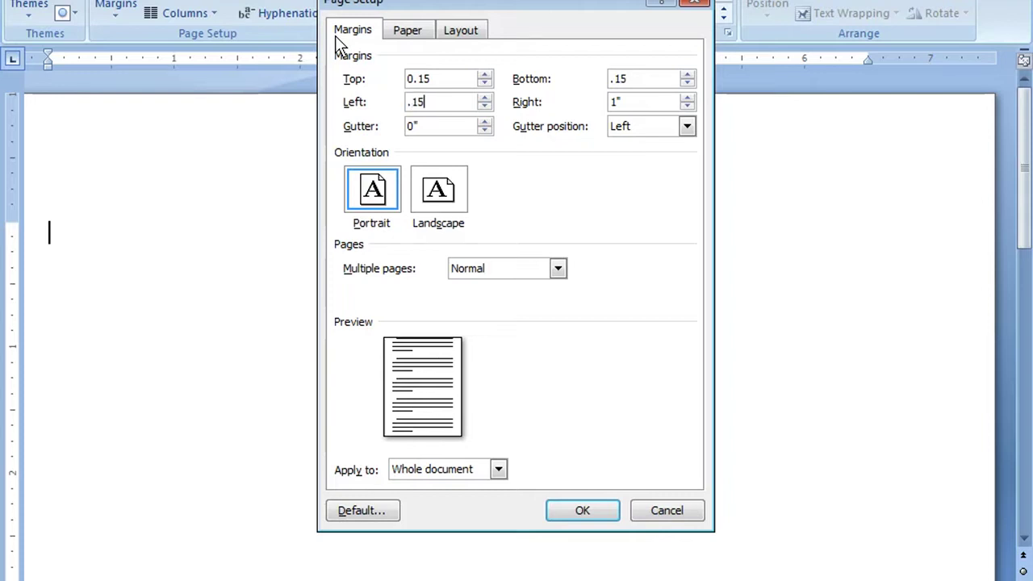
key(Tab)
text(.15)
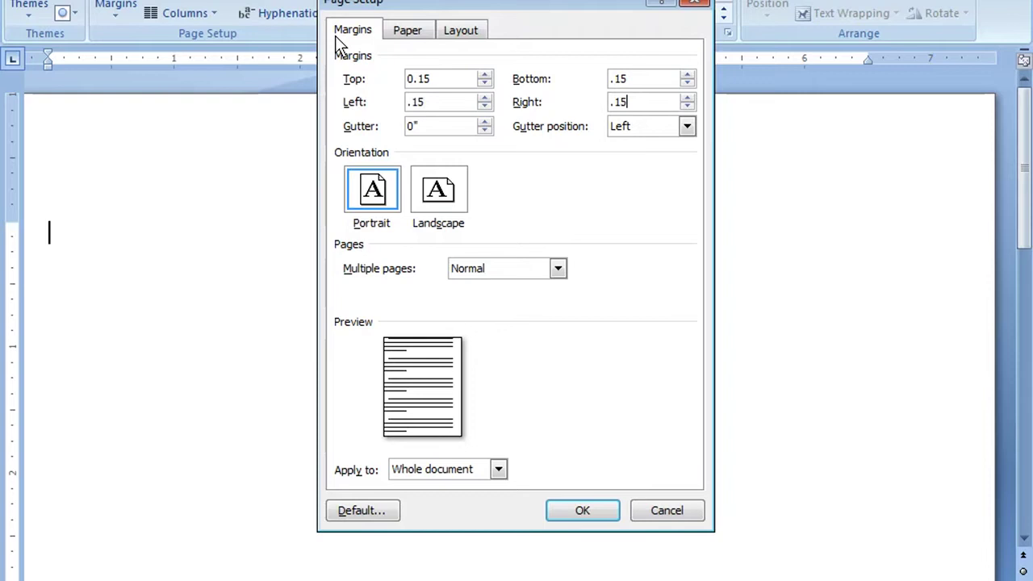
Set a custom 2 x 3.5 inch paper size and keep the 0.15 inch margins despite the warning.
click(407, 32)
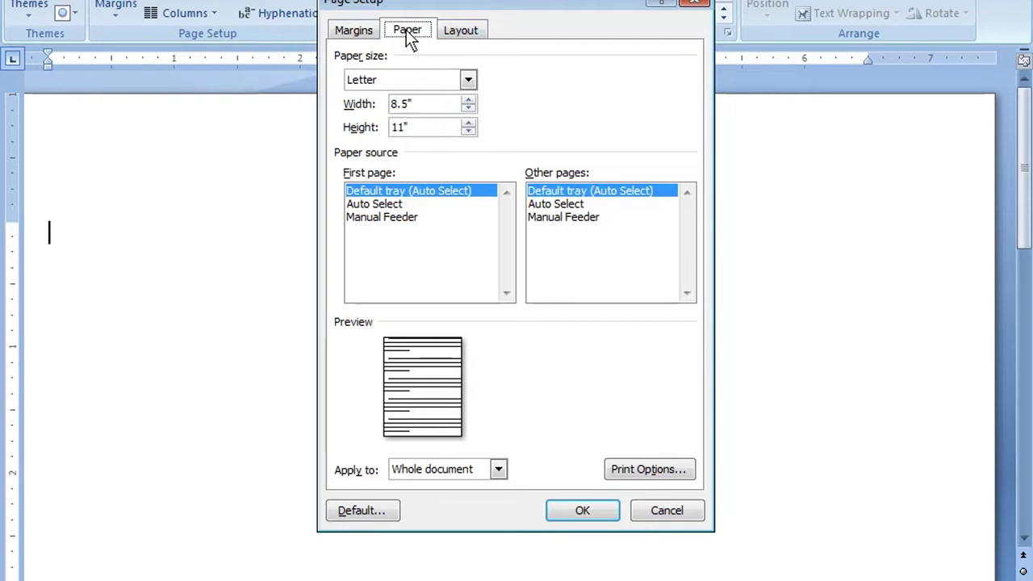
drag(436, 102, 351, 96)
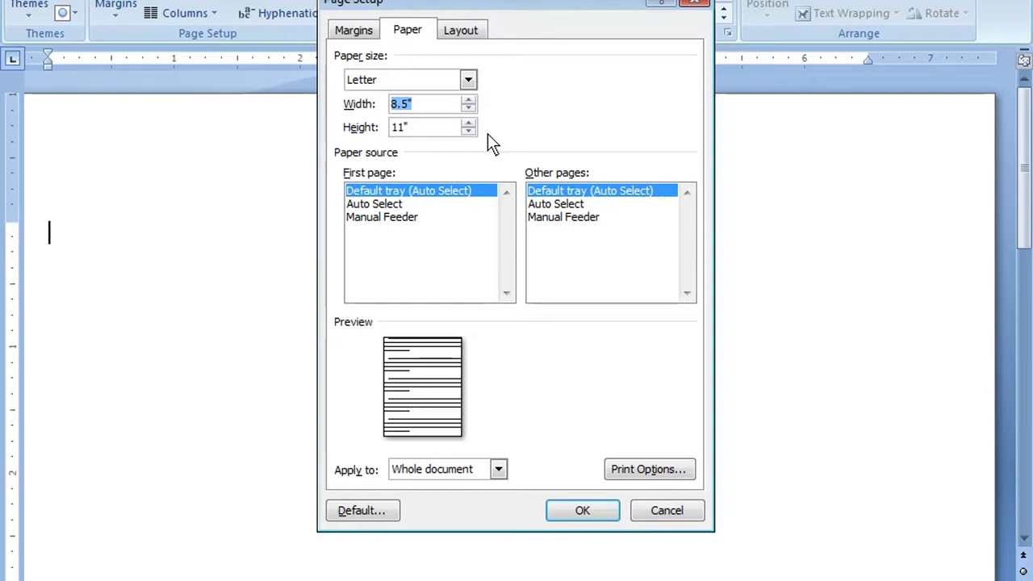
text(2)
key(Tab)
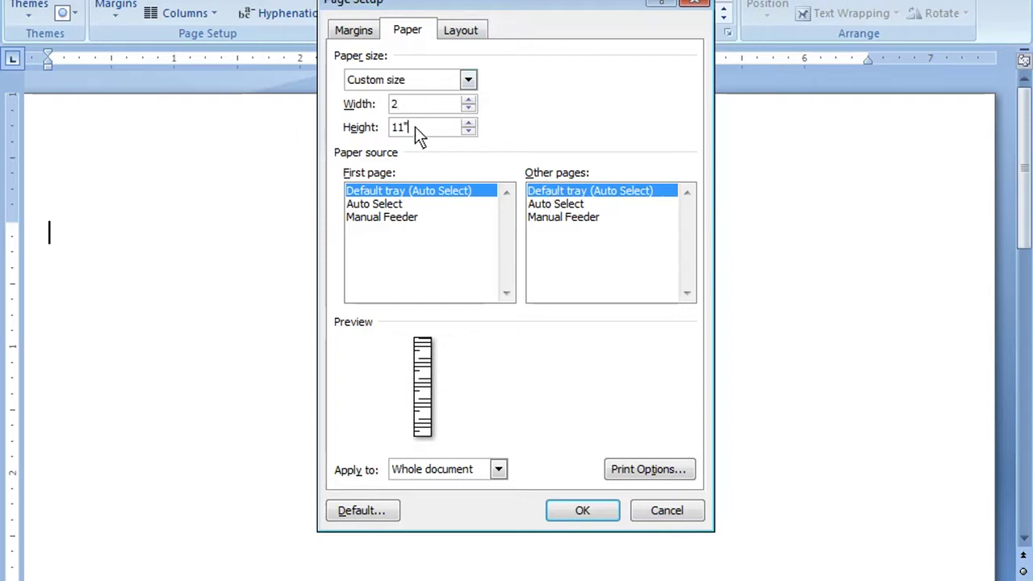
text(3.5)
click(579, 513)
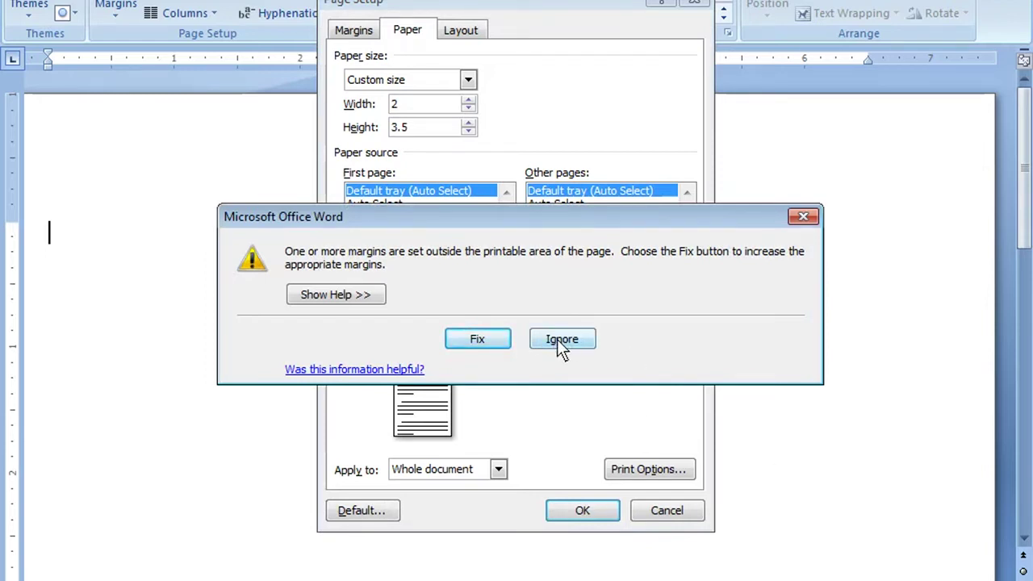
click(558, 343)
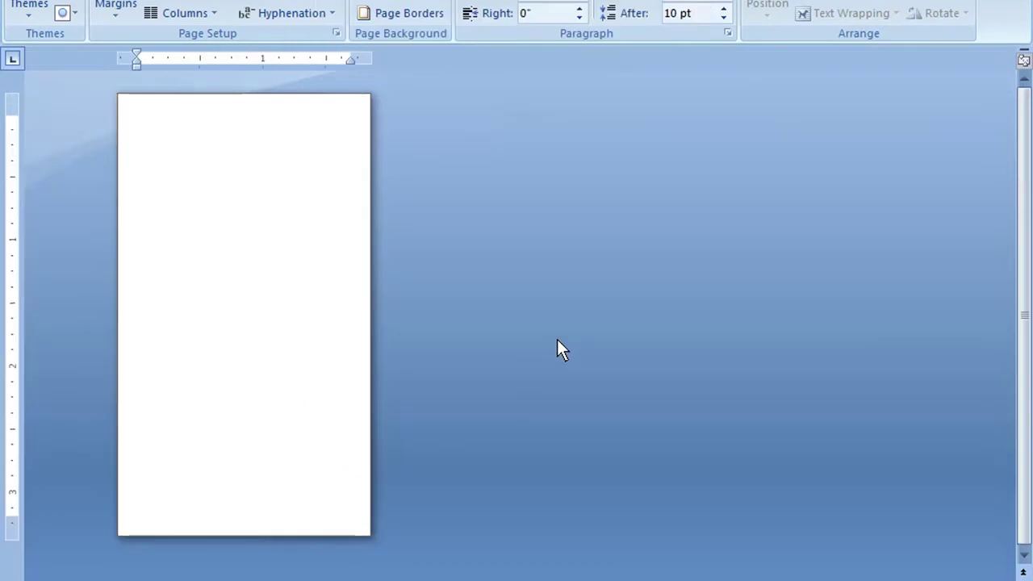
Check the resized 2 x 3.5 inch page, undo a stray paste, and bring up the Insert ribbon.
scroll(556, 342, up, 2)
scroll(561, 349, up, 1)
scroll(561, 348, down, 1)
scroll(561, 348, down, 2)
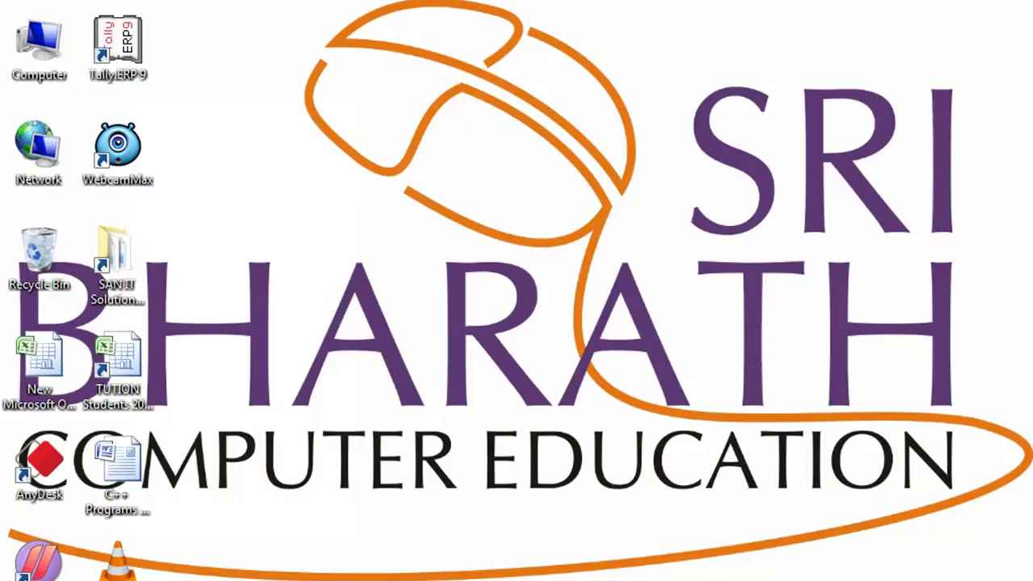
key(ctrl+v)
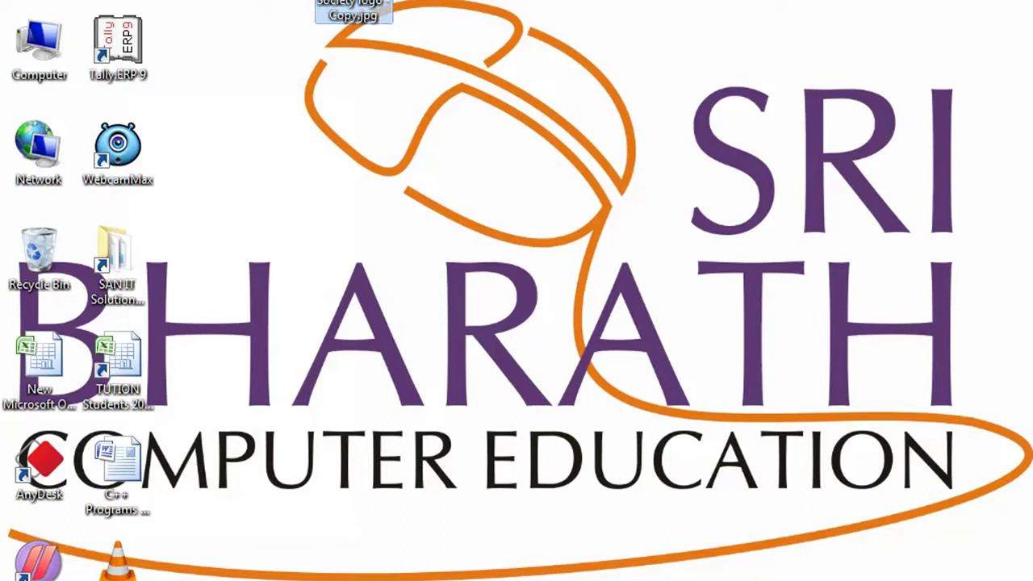
key(ctrl+z)
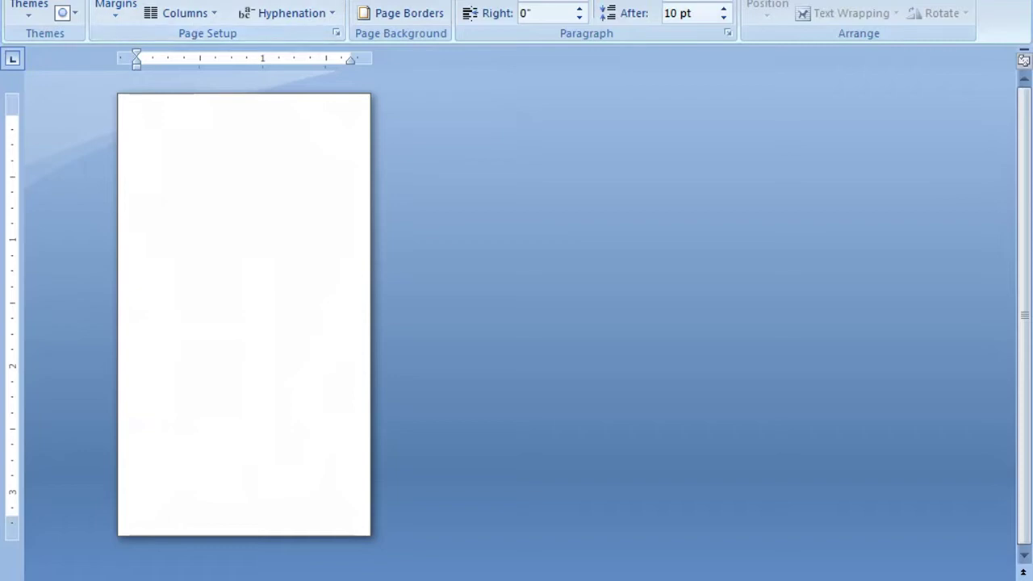
click(193, 0)
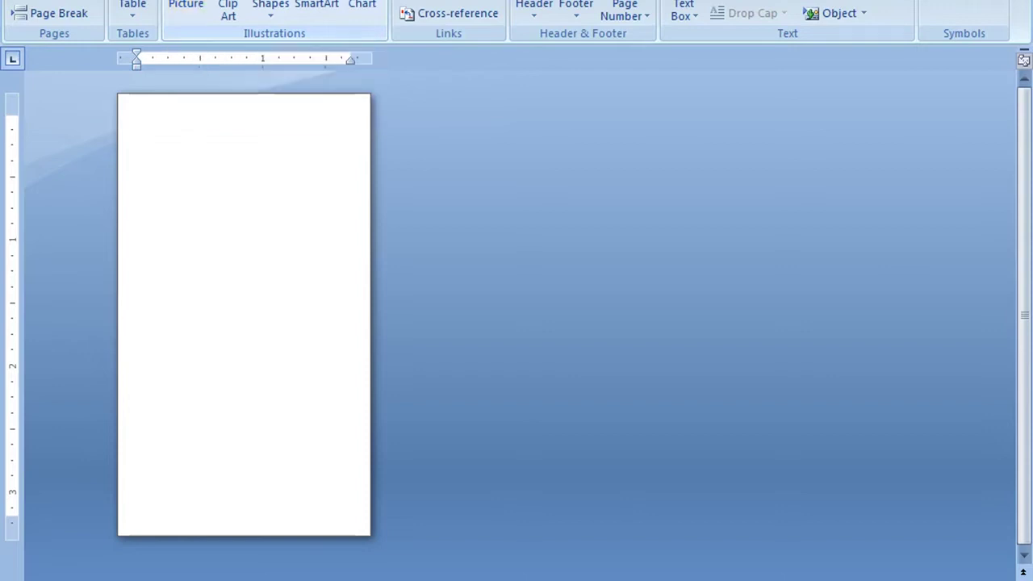
Insert the desktop picture 'Bharath Educational Society logo - Copy.jpg' into the page.
click(186, 7)
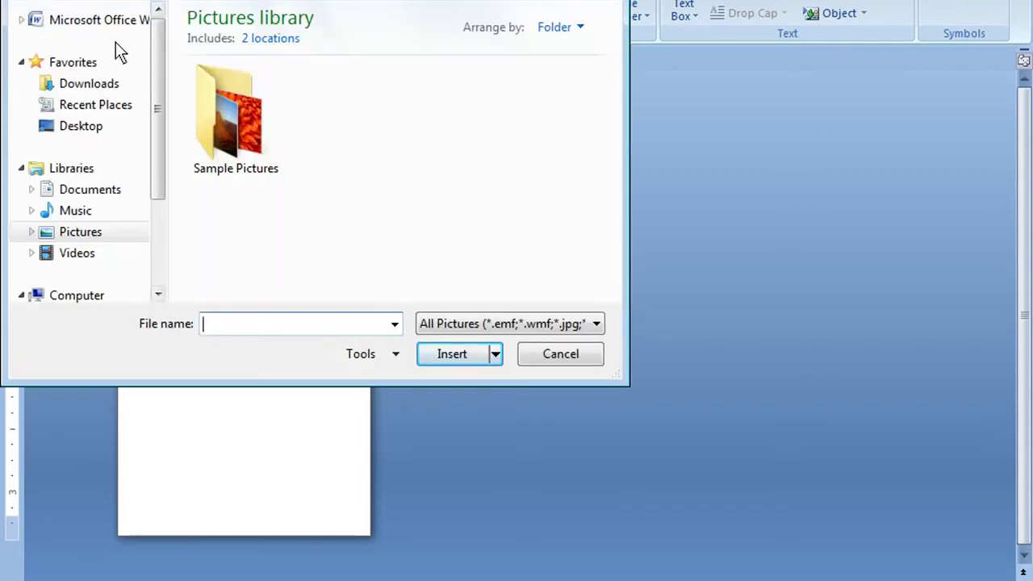
mouse_move(95, 105)
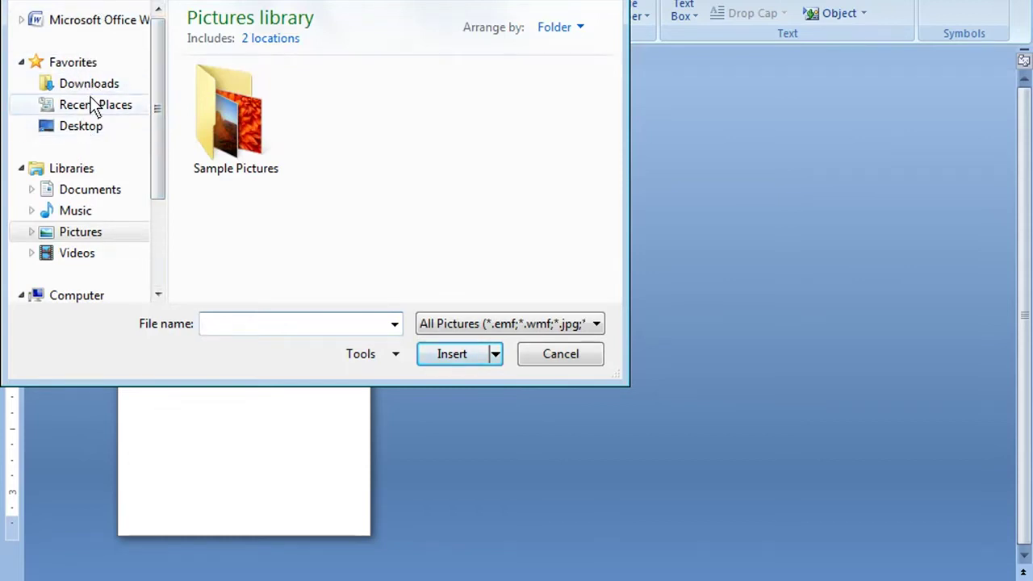
click(81, 126)
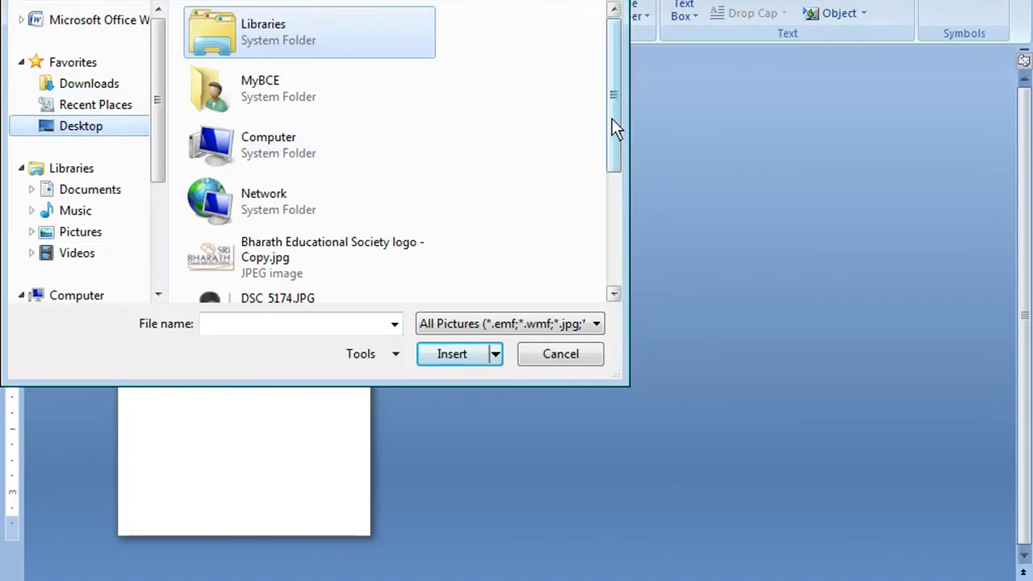
drag(611, 120, 607, 226)
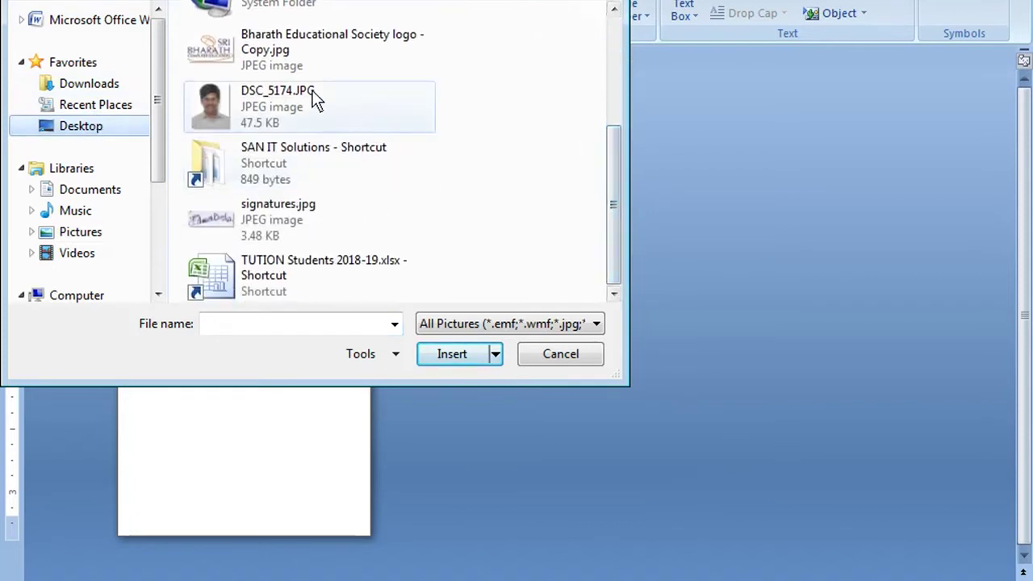
click(221, 48)
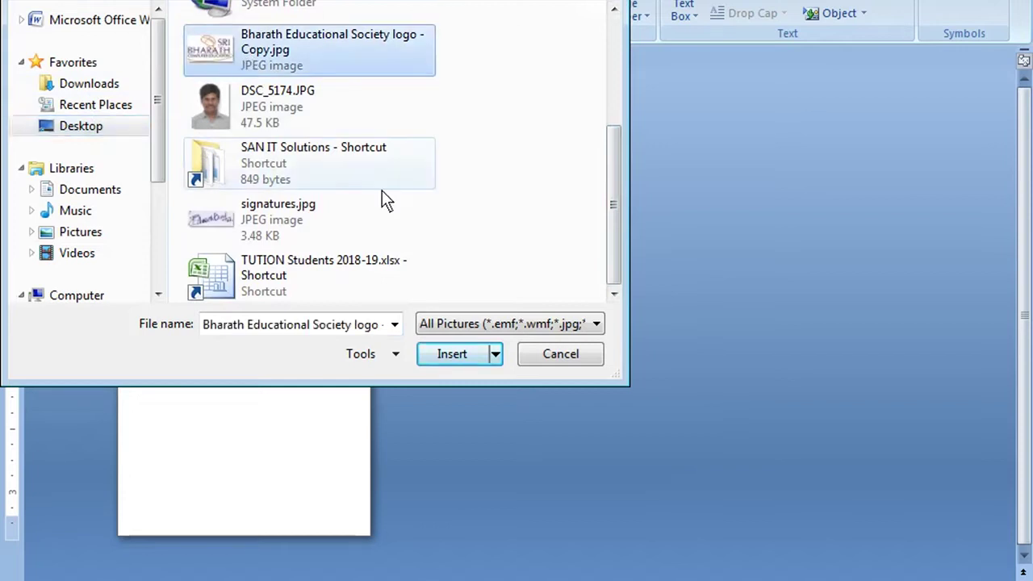
click(453, 355)
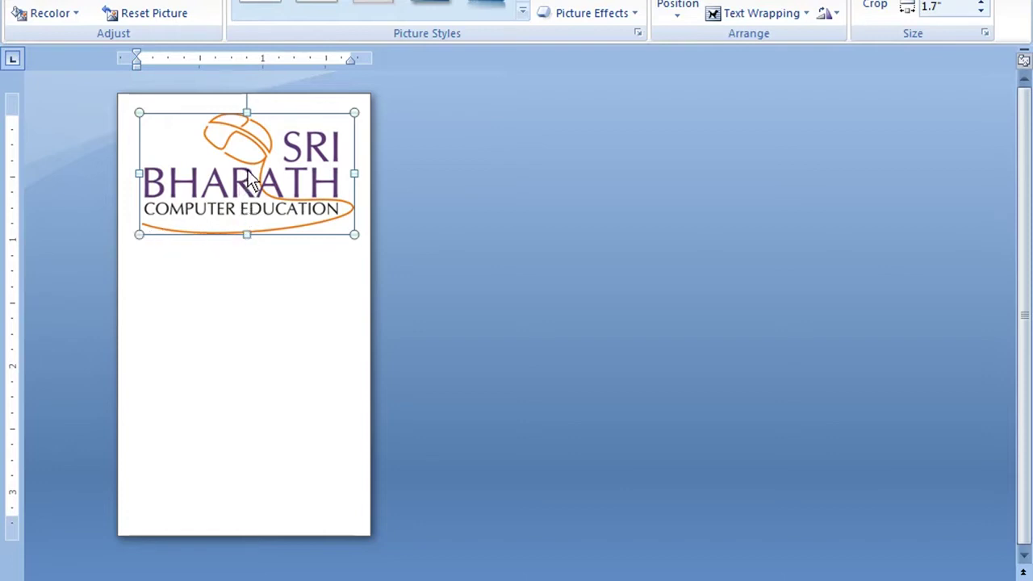
Flatten the logo, set it Behind Text, and stretch it to 1.88 inches across the page top.
drag(246, 234, 248, 176)
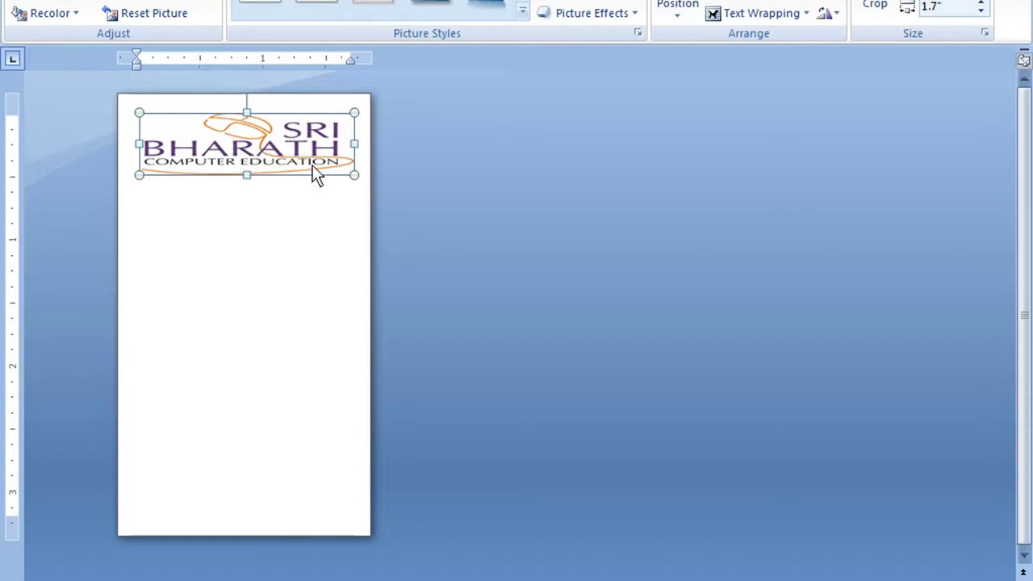
right_click(246, 150)
mouse_move(316, 362)
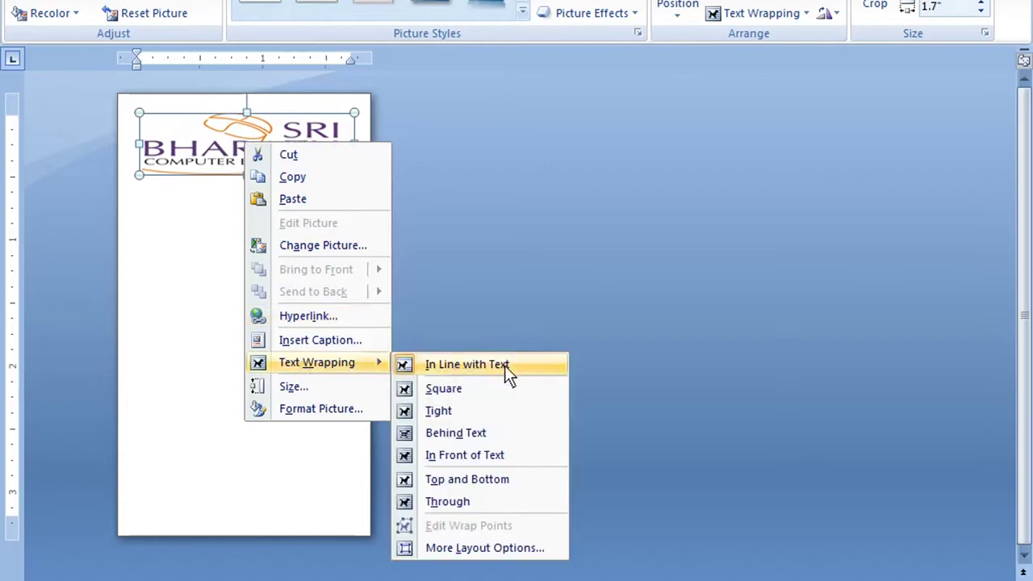
click(495, 434)
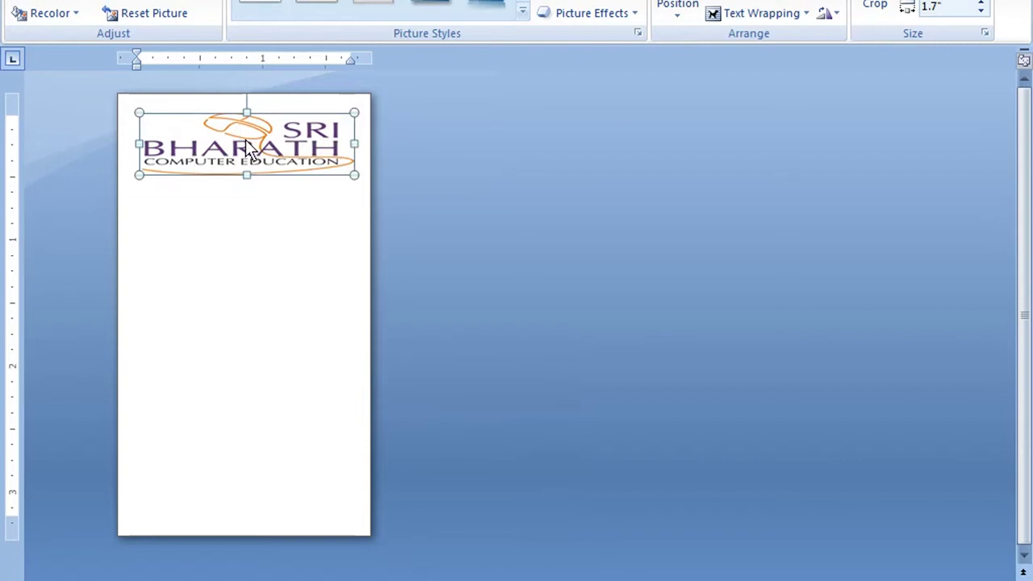
drag(248, 145, 233, 133)
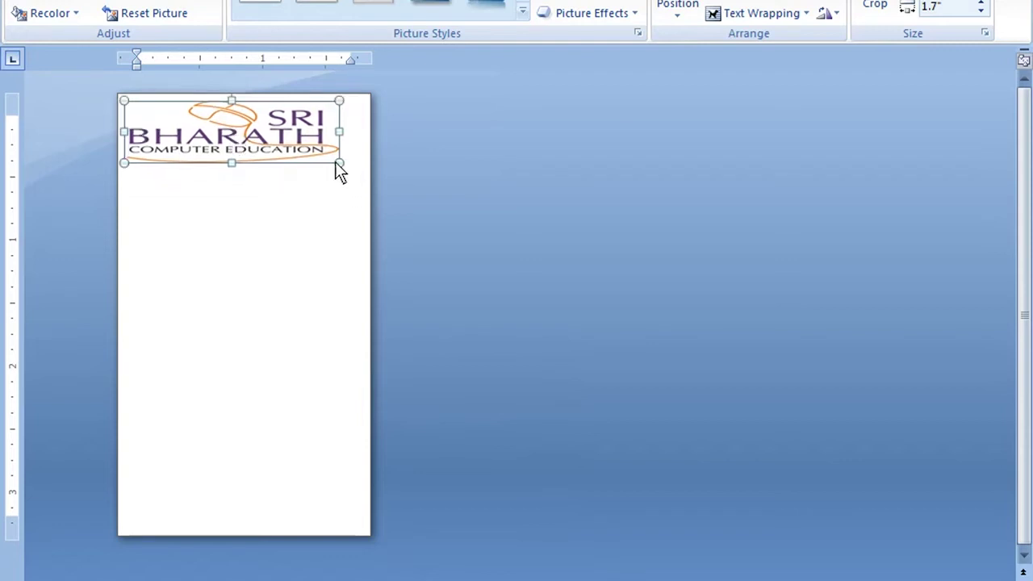
drag(350, 167, 360, 169)
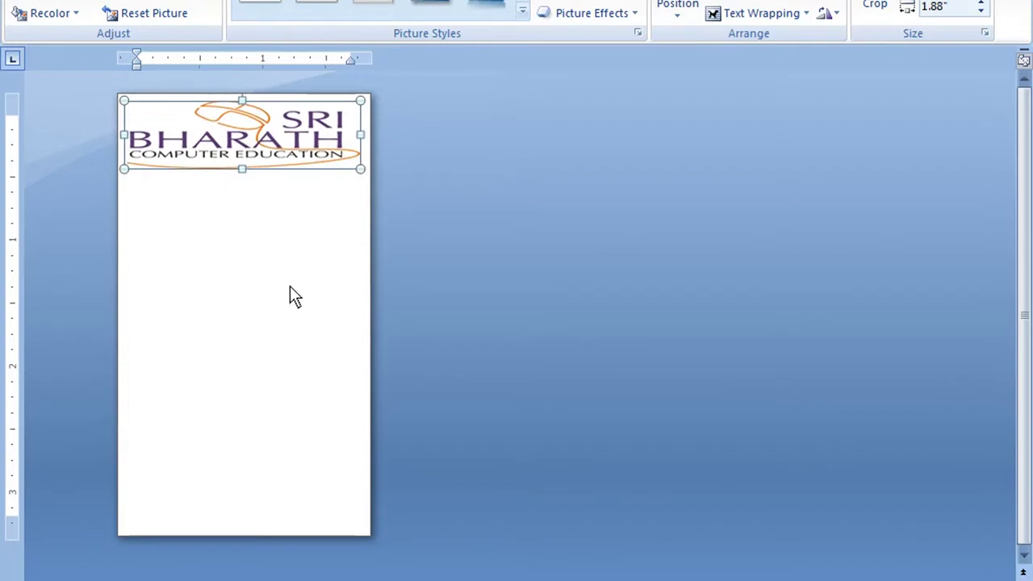
key(Right)
key(Right)
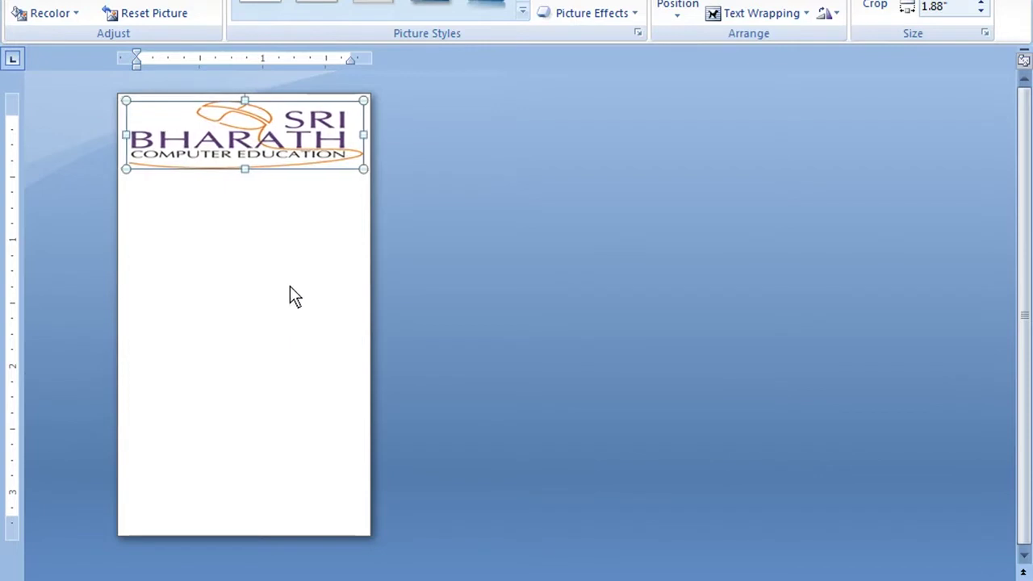
key(Left)
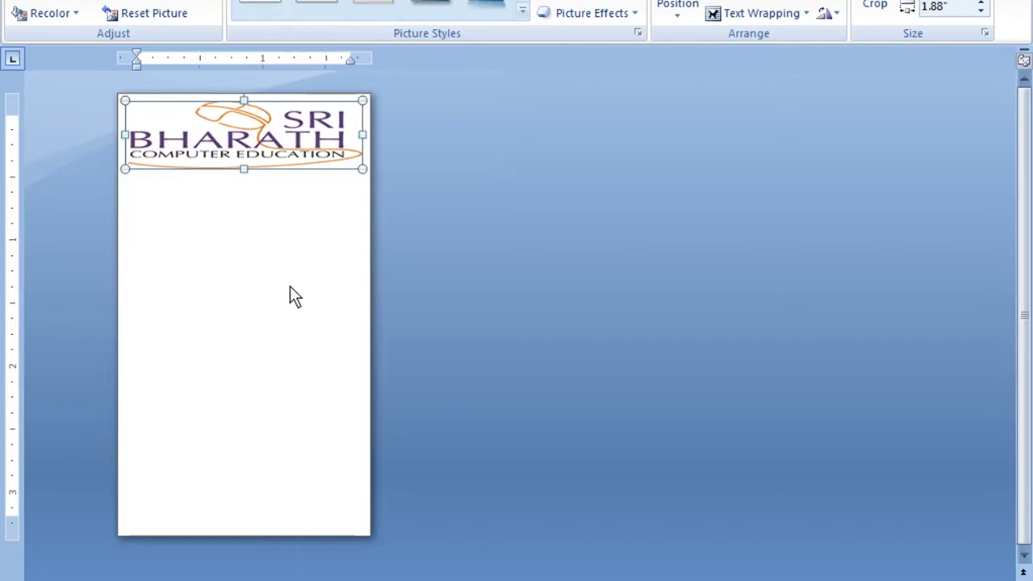
click(282, 186)
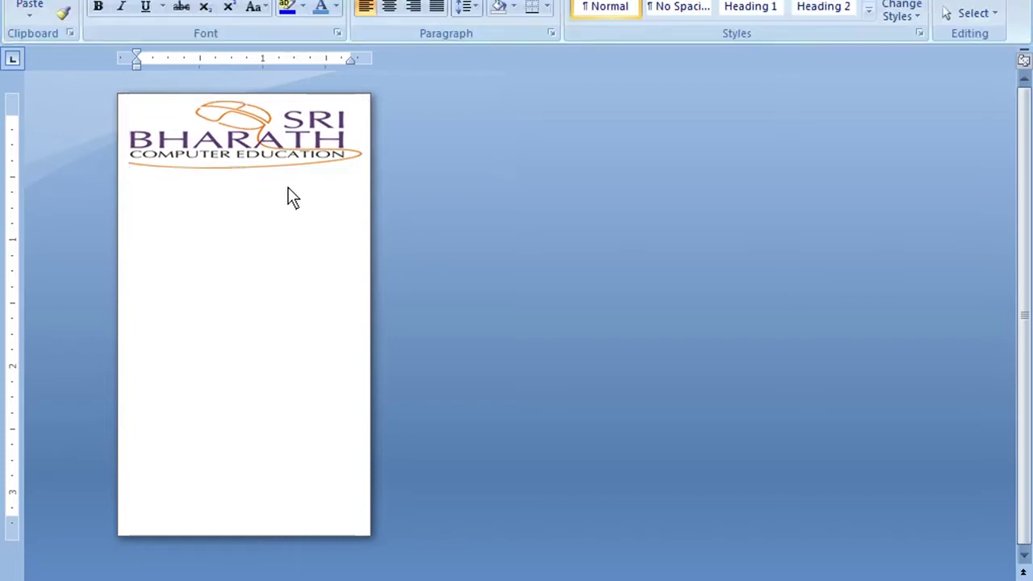
Add blank lines under the logo and keep the logo positioned at the top of the page.
key(Return)
key(Return)
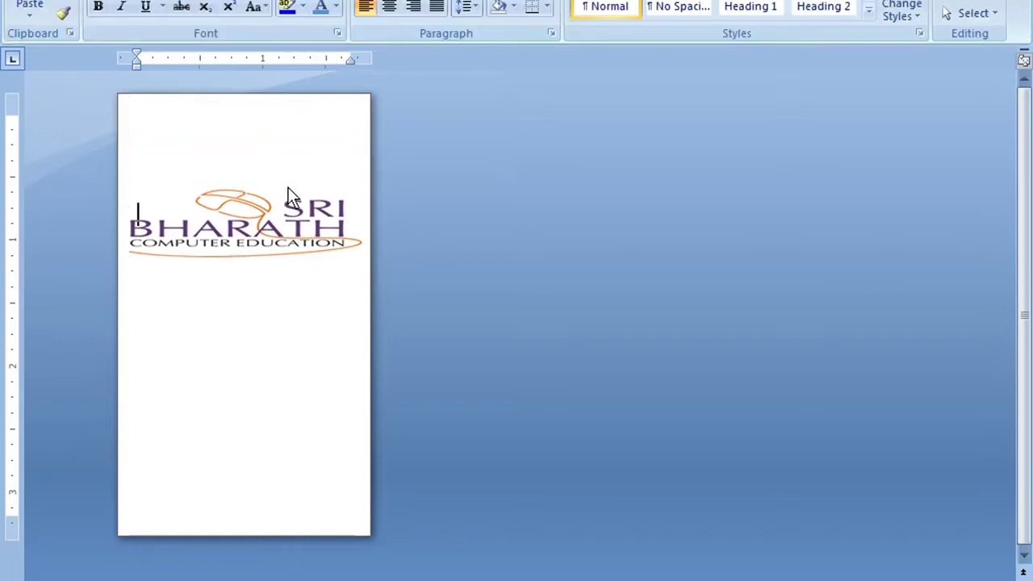
key(Return)
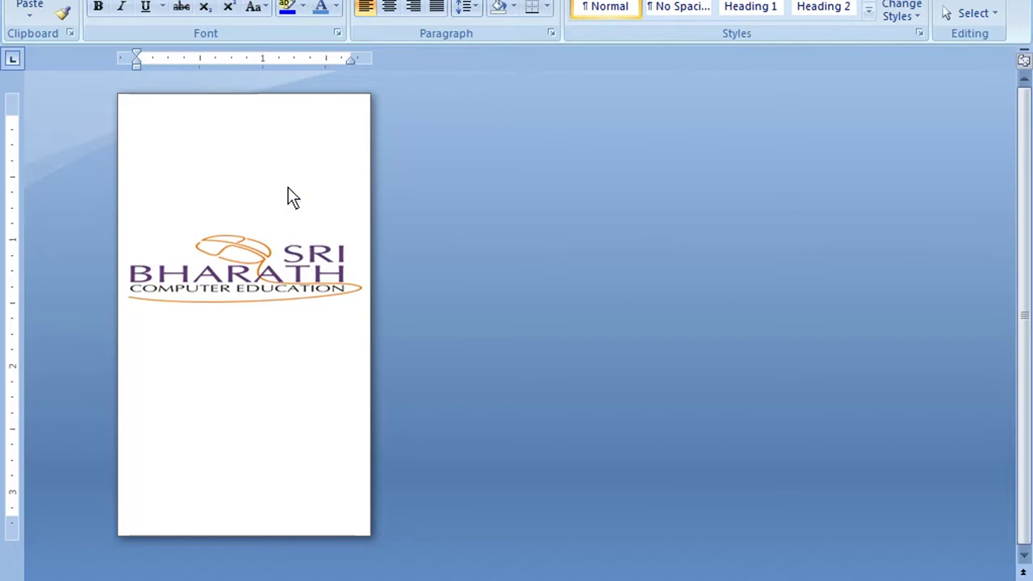
click(238, 260)
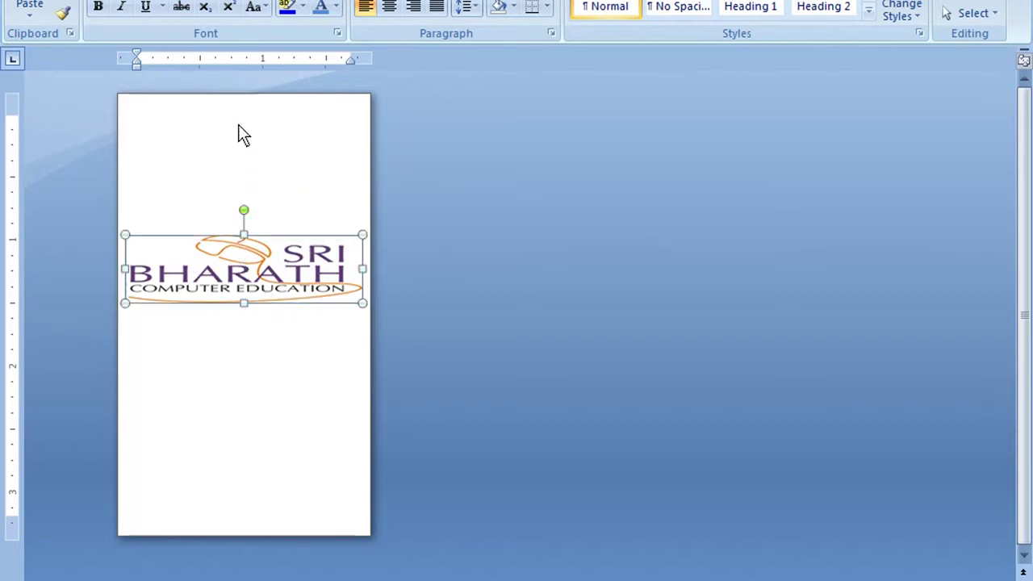
key(ctrl+z)
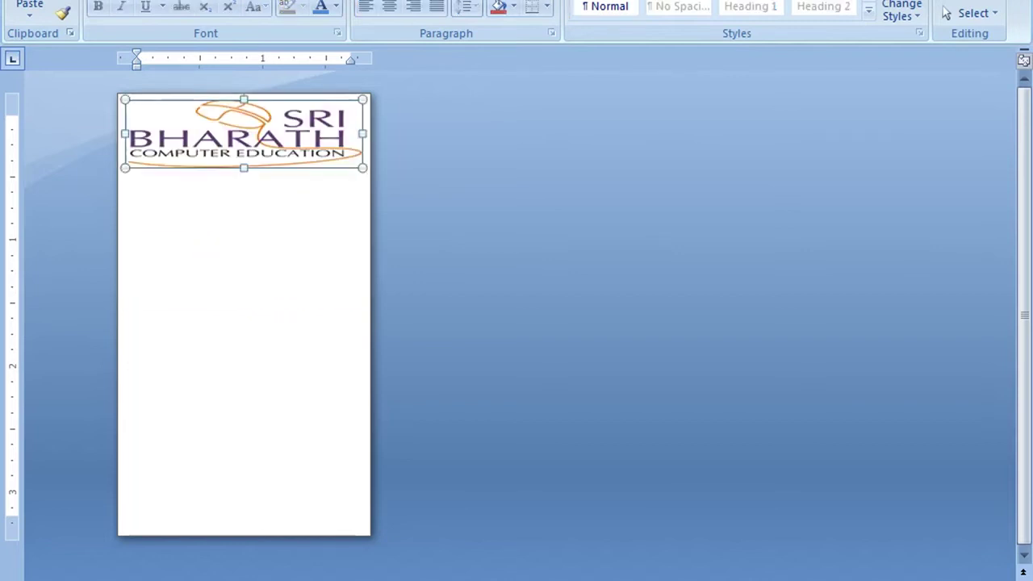
key(ctrl+Right)
key(ctrl+Left)
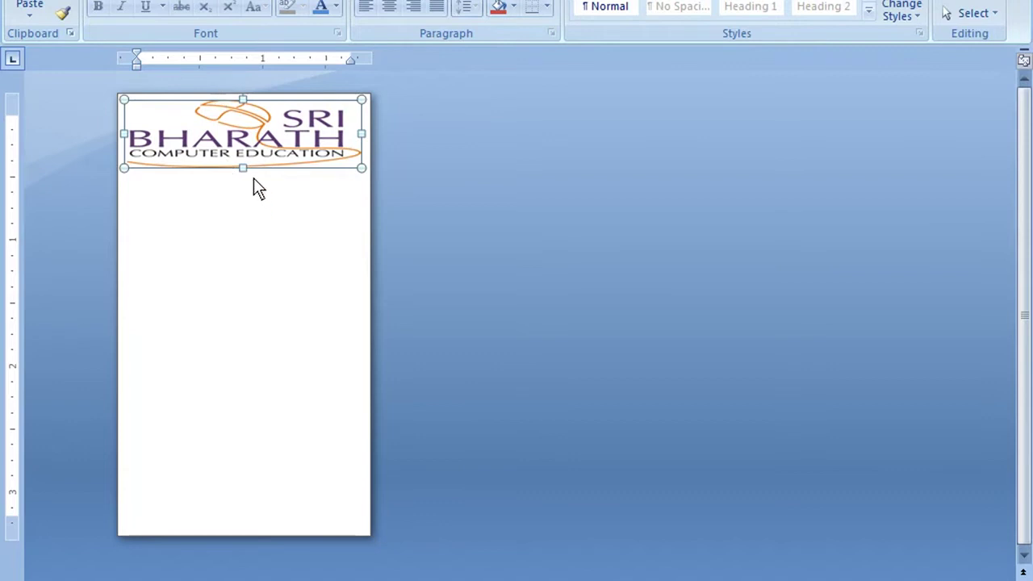
Select the logo line together with the blank lines beneath it.
click(254, 179)
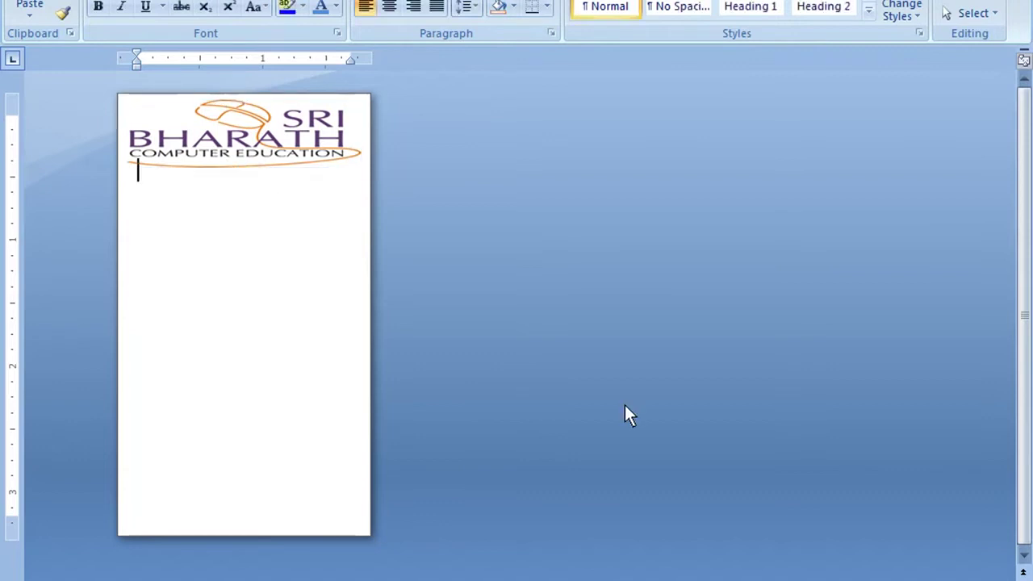
key(ctrl+a)
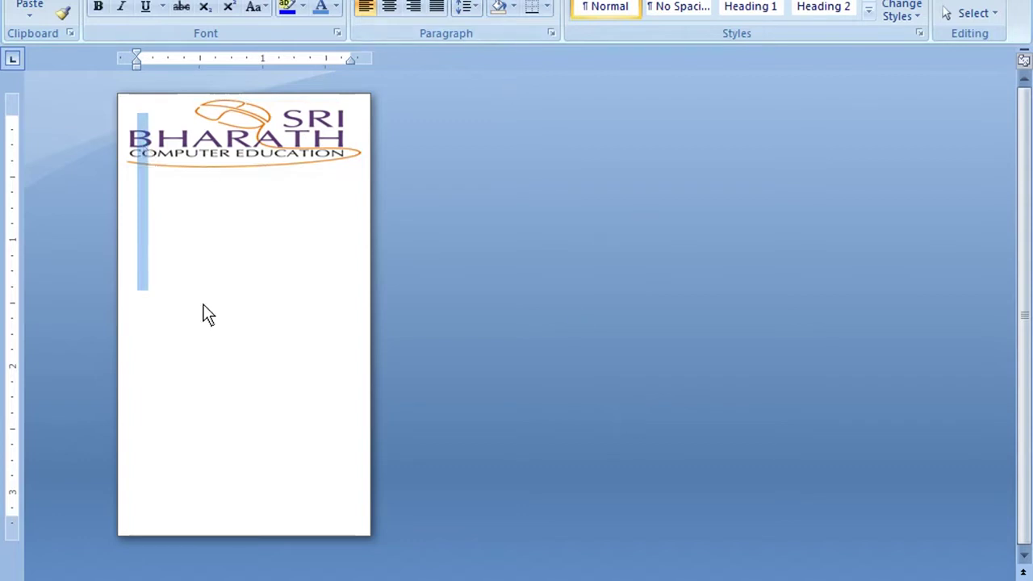
click(186, 282)
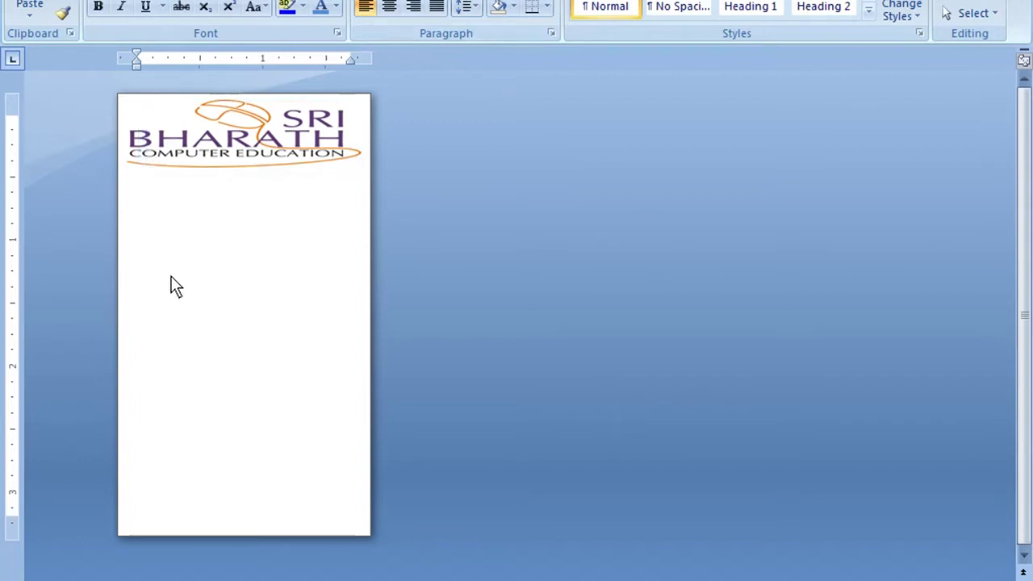
key(ctrl+a)
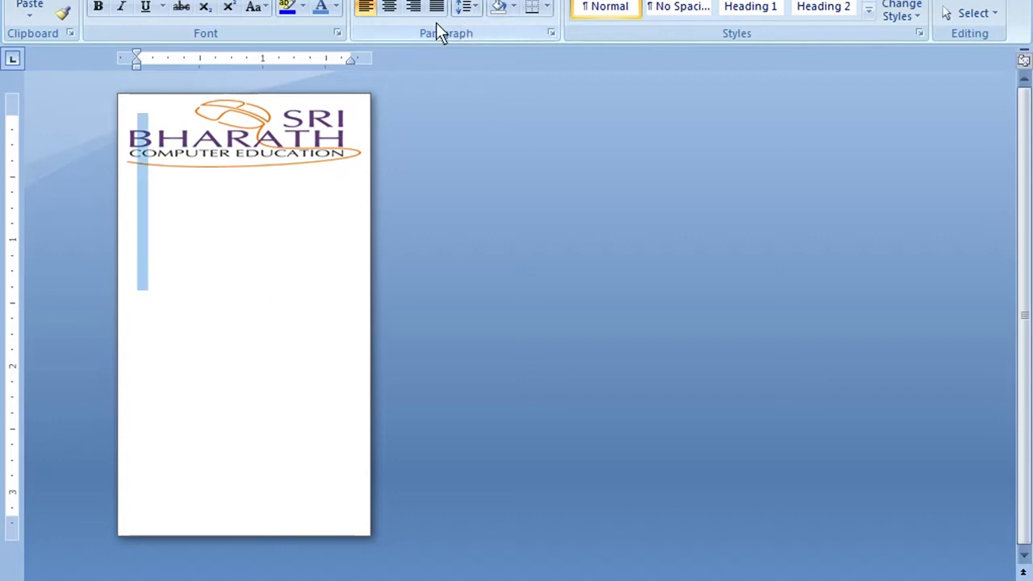
Give the selected lines Single line spacing with 0 pt space after.
click(471, 9)
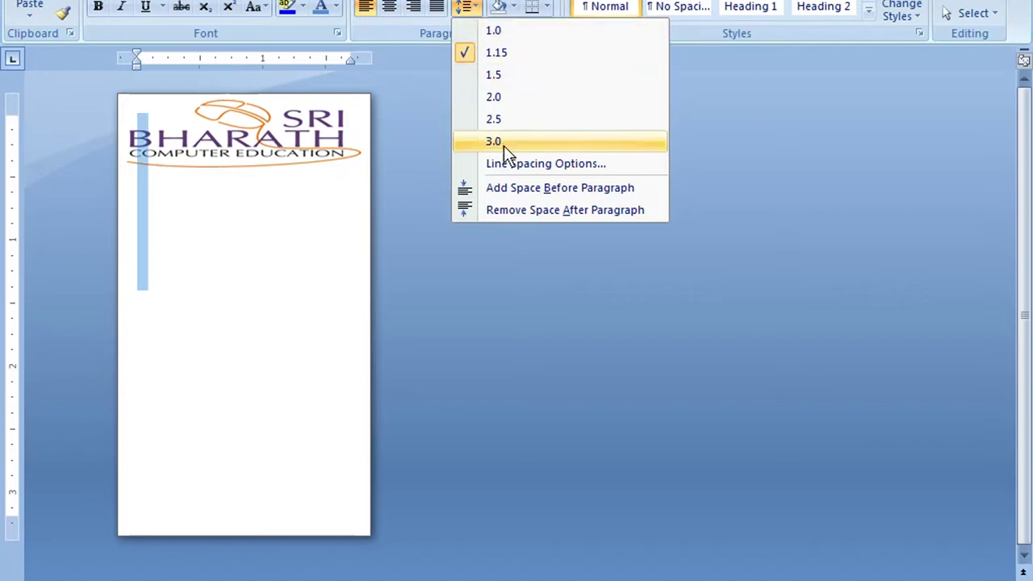
click(533, 165)
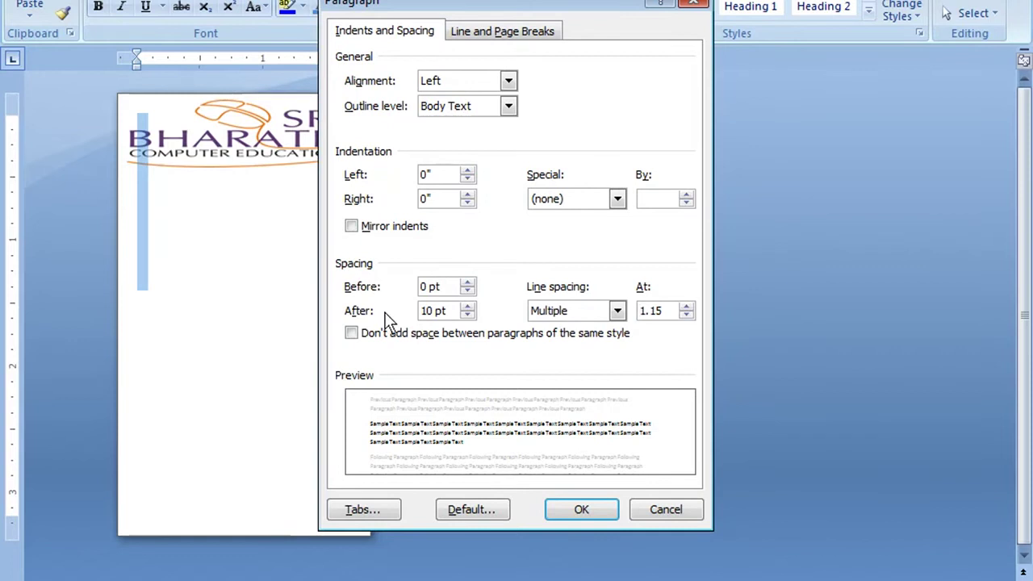
drag(425, 314, 357, 312)
key(BackSpace)
click(581, 315)
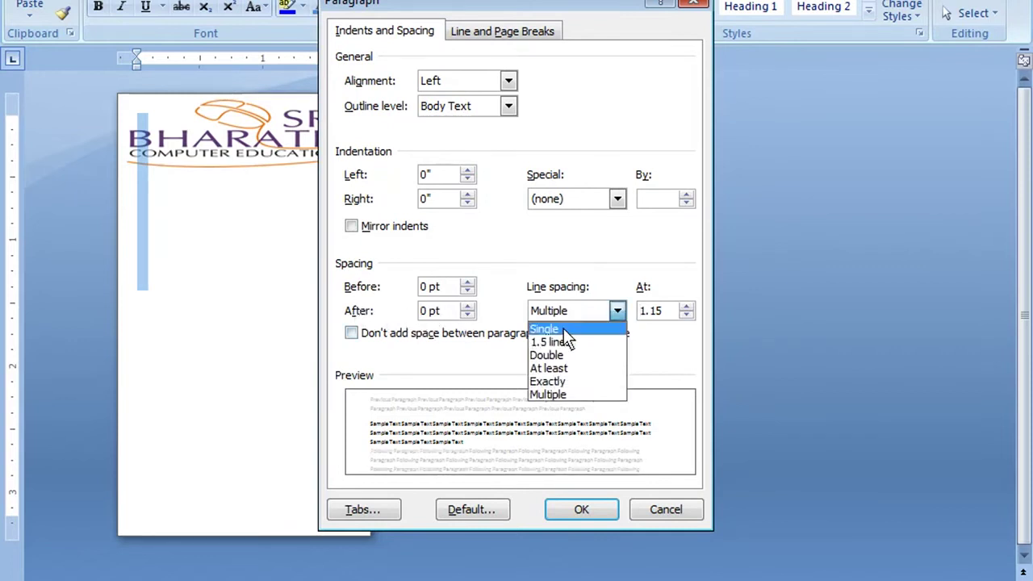
click(563, 329)
click(581, 509)
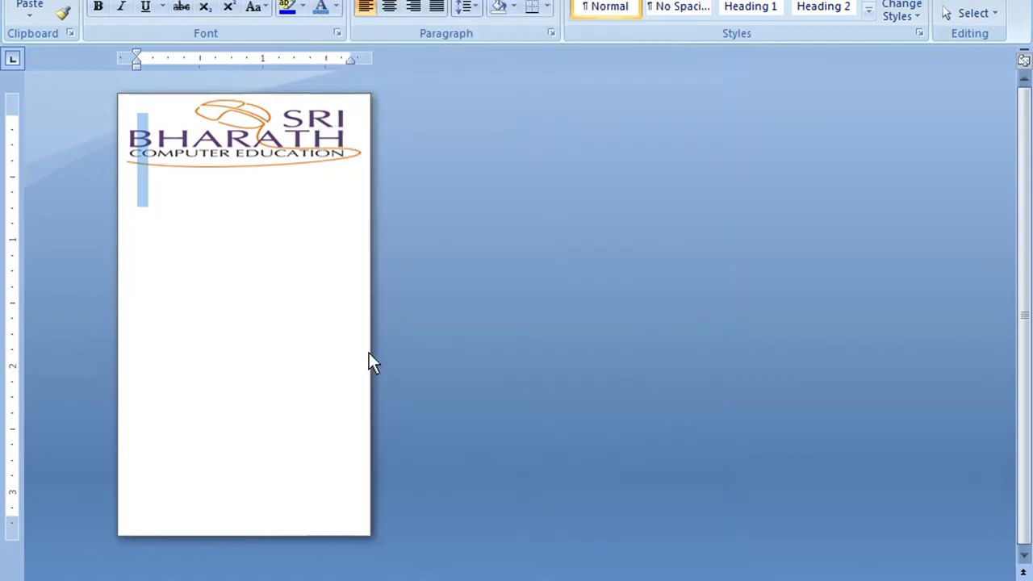
click(164, 176)
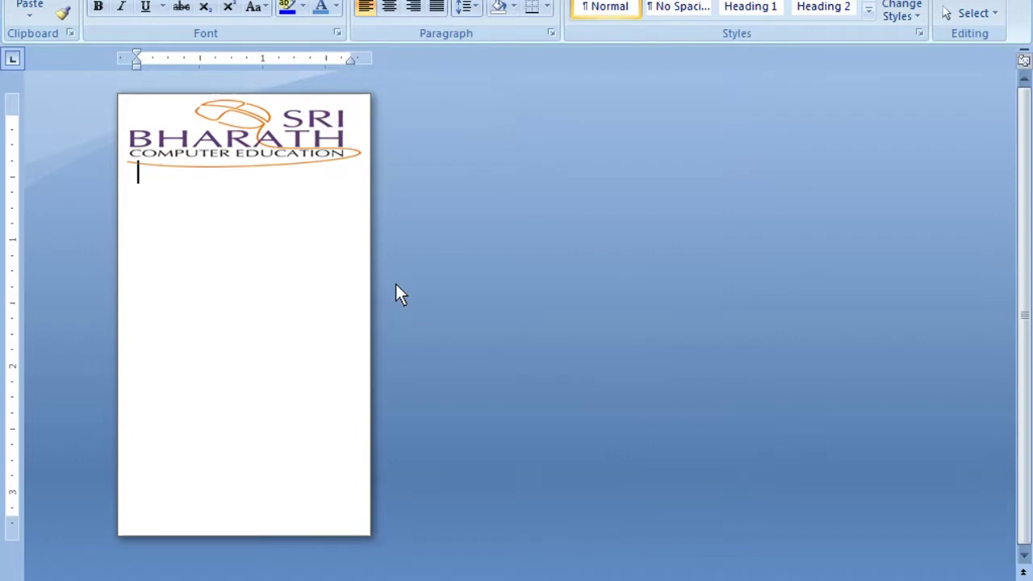
Centre the line below the logo and type the registration number 'Regd. No.126/2009'.
key(ctrl+e)
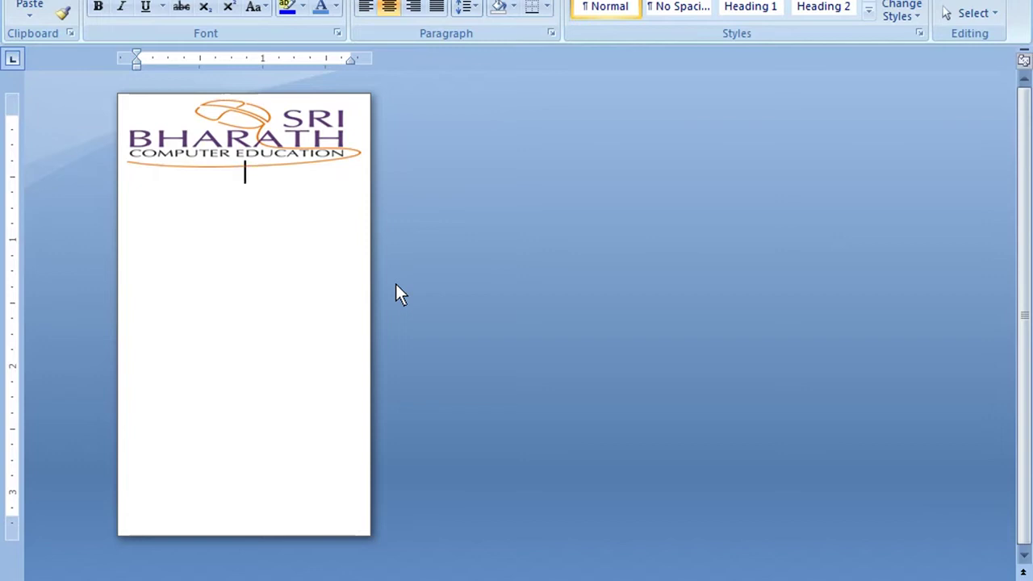
text(#126)
text(/2009)
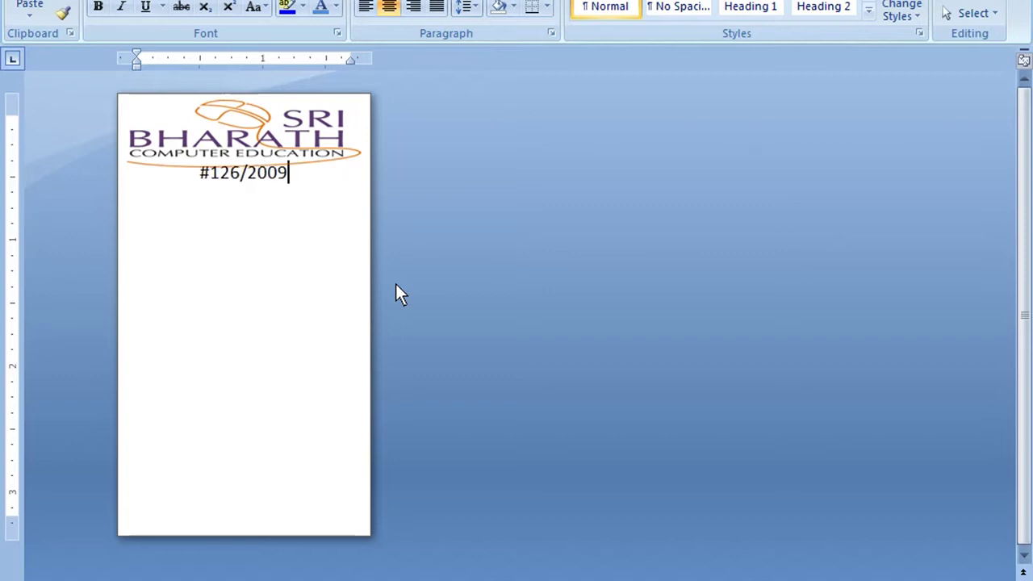
key(Return)
key(Up)
key(Home)
key(Delete)
text(Regd. No.)
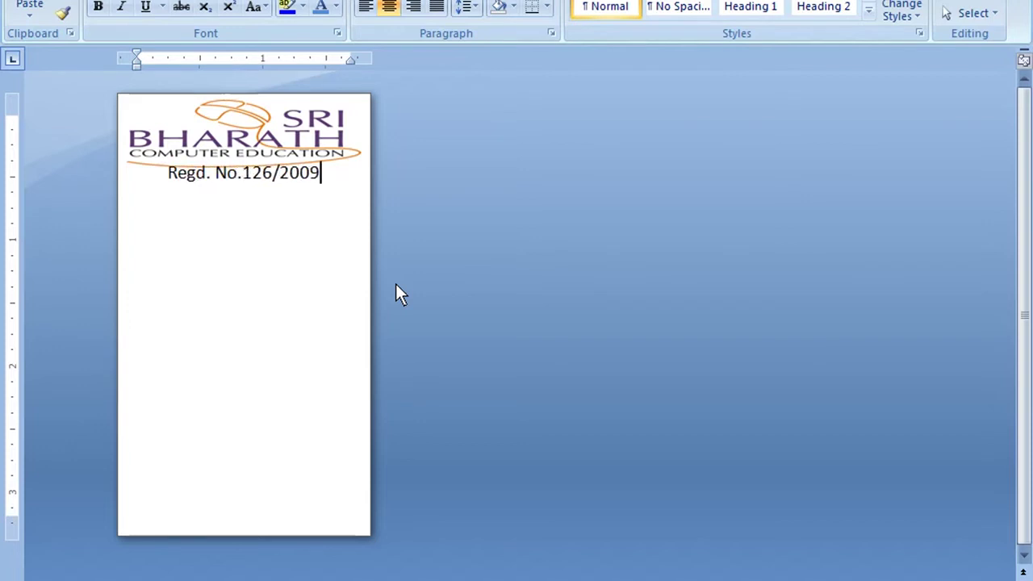
Type the address line 'SVMS Complex, Javili Street,' and correct its typos.
key(Return)
text(SVMS CO)
key(BackSpace)
text(omplex)
text(, UJ)
key(BackSpace)
key(BackSpace)
key(BackSpace)
text(javili )
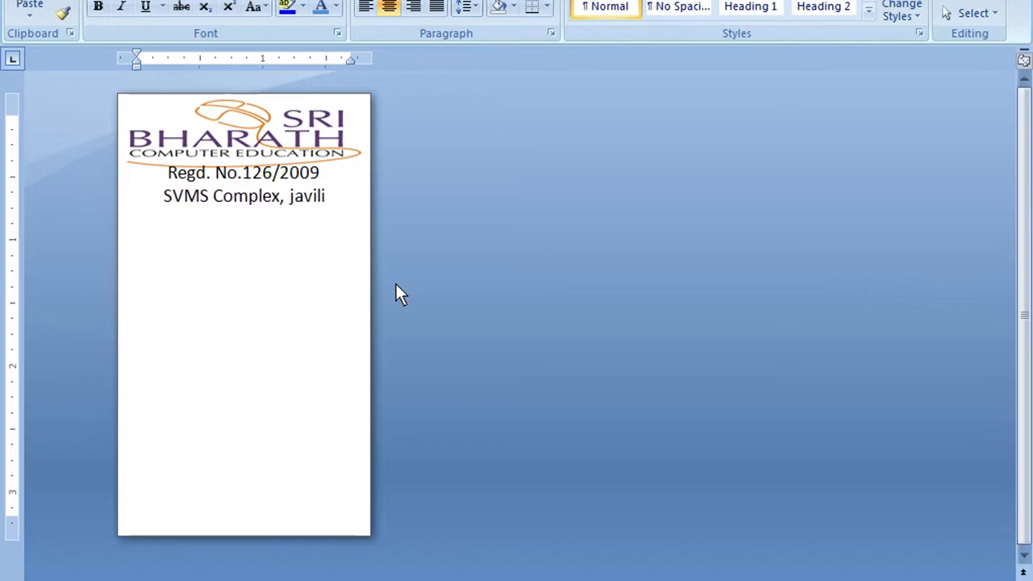
text(Street)
key(Left)
key(Left)
key(Left)
key(Left)
key(Right)
key(Right)
key(Right)
key(Right)
key(Right)
text(J)
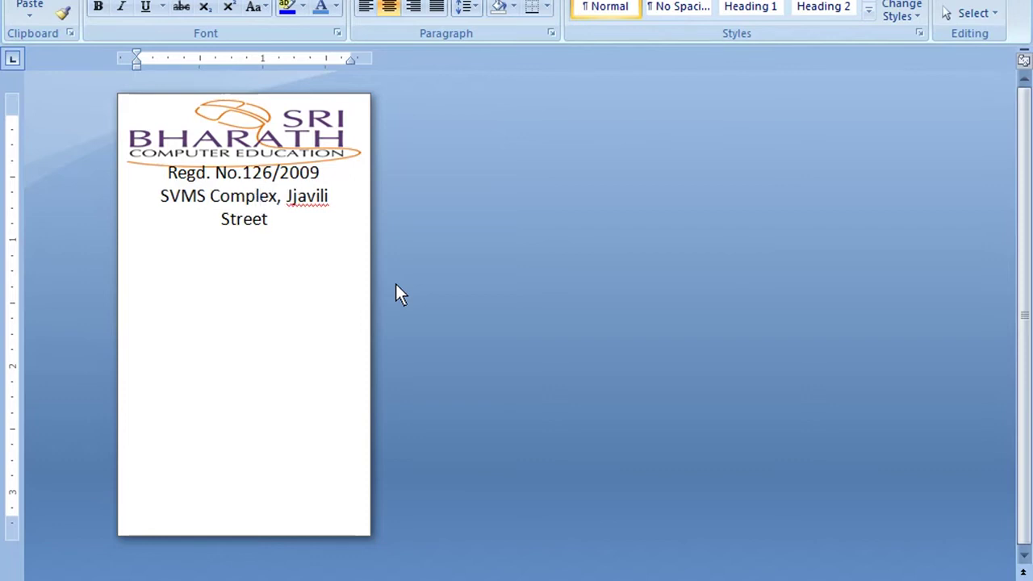
key(Delete)
key(End)
key(Down)
text(,)
Add the line 'Newpet, PALAMANER' and select the address lines above it.
key(Return)
text(Newt)
key(BackSpace)
text(pet, PALAMANER)
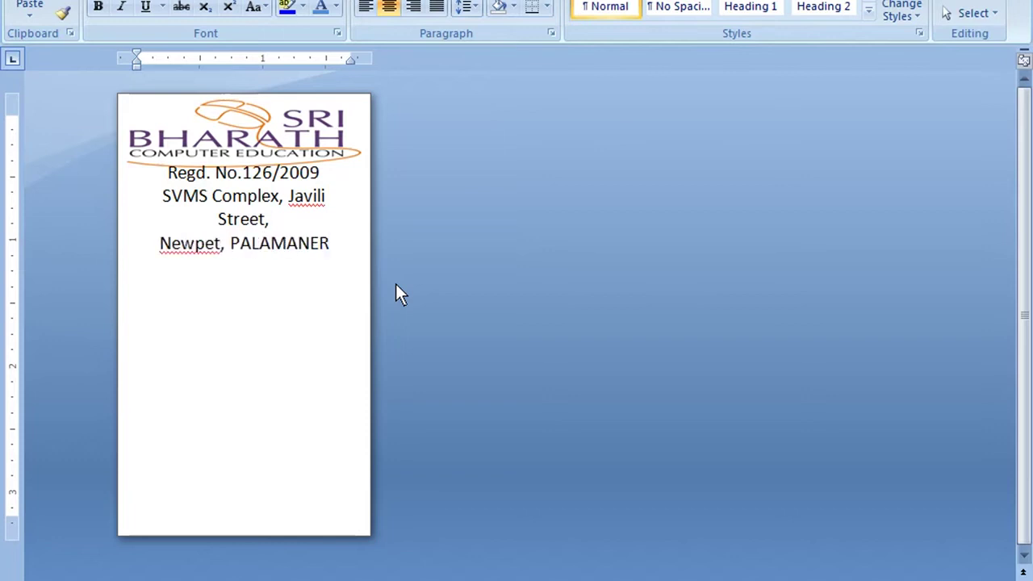
key(shift+Up)
key(shift+Up)
key(shift+Up)
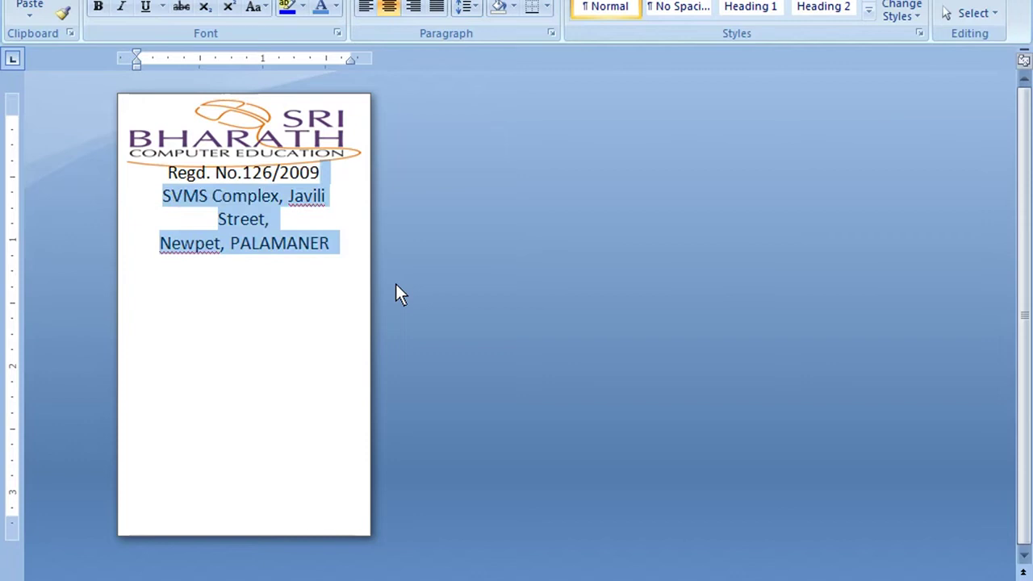
key(shift+Up)
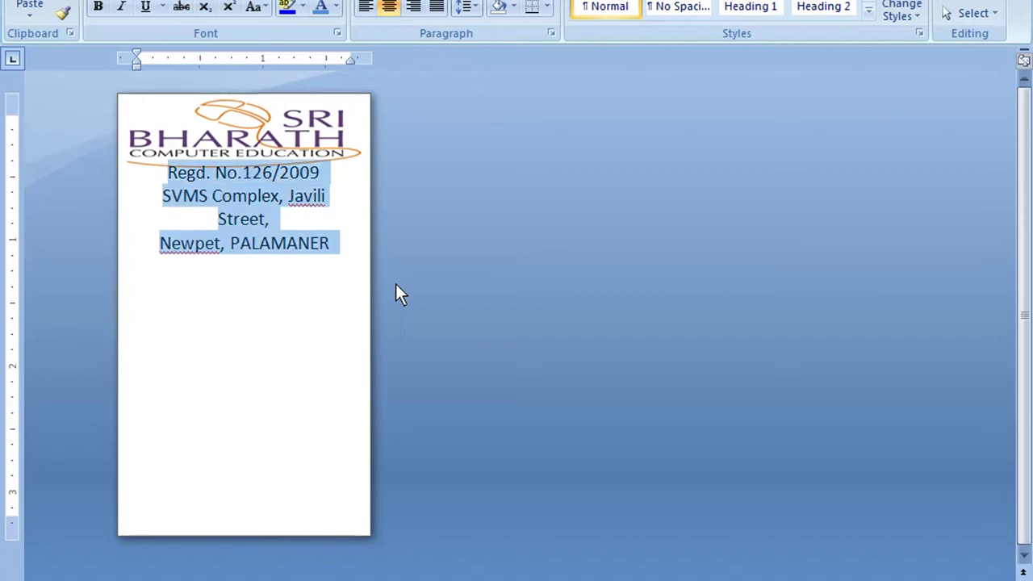
Shrink the registration number and address text by two font sizes.
key(ctrl+bracketleft)
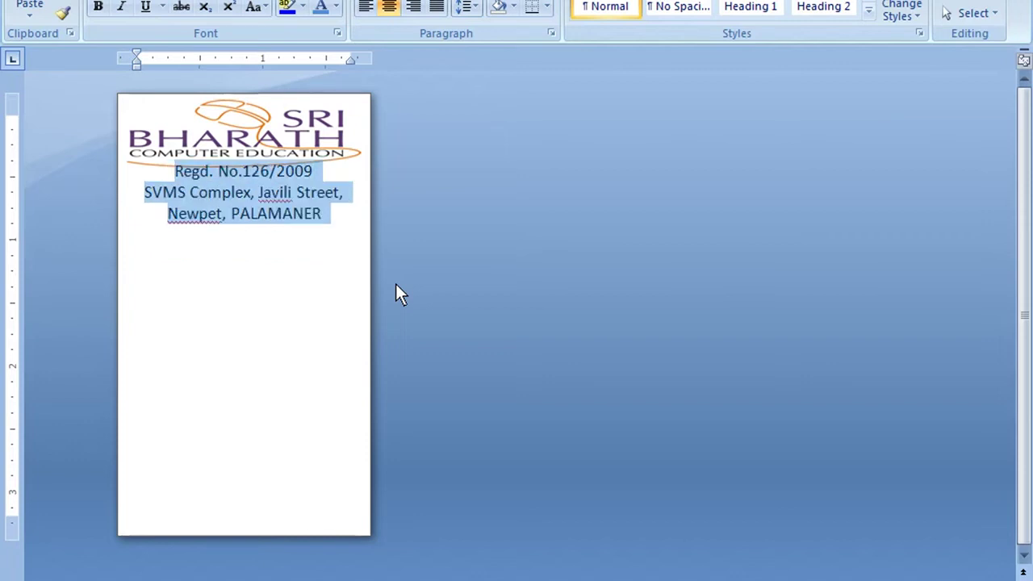
key(ctrl+bracketleft)
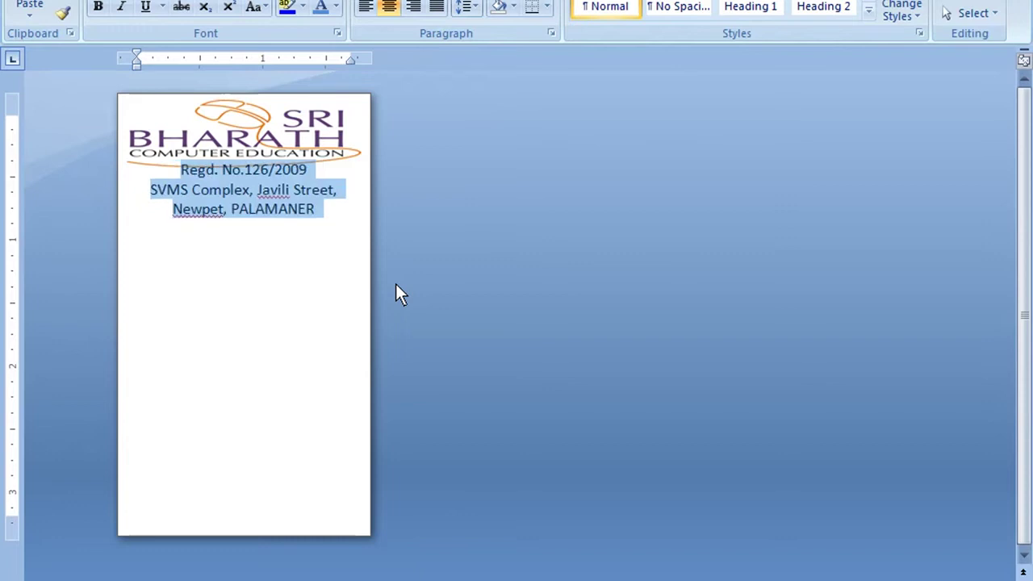
key(Left)
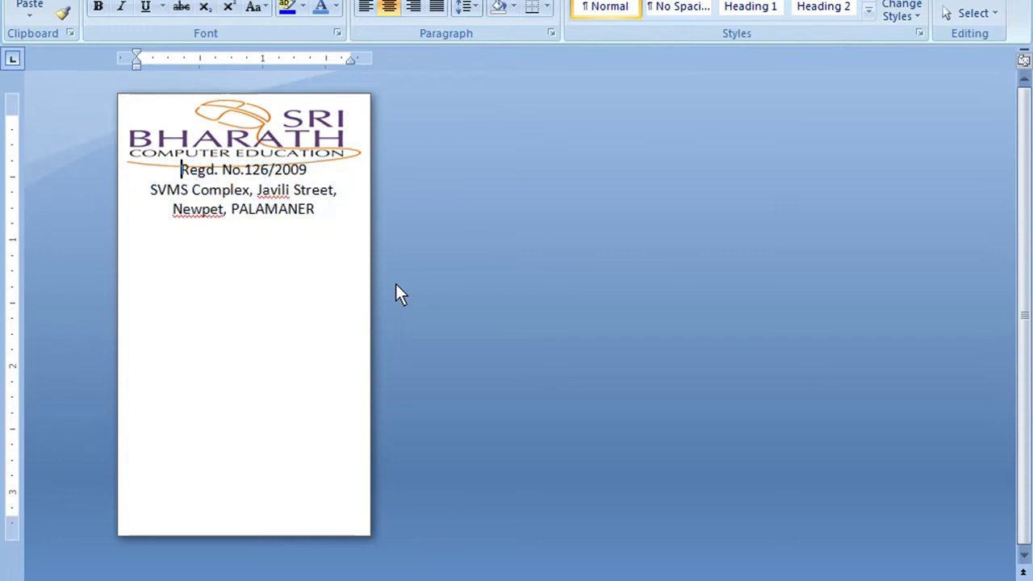
Add a small blank line between the logo and the registration number.
key(Up)
key(Down)
key(Up)
key(Down)
key(Up)
key(Return)
key(Down)
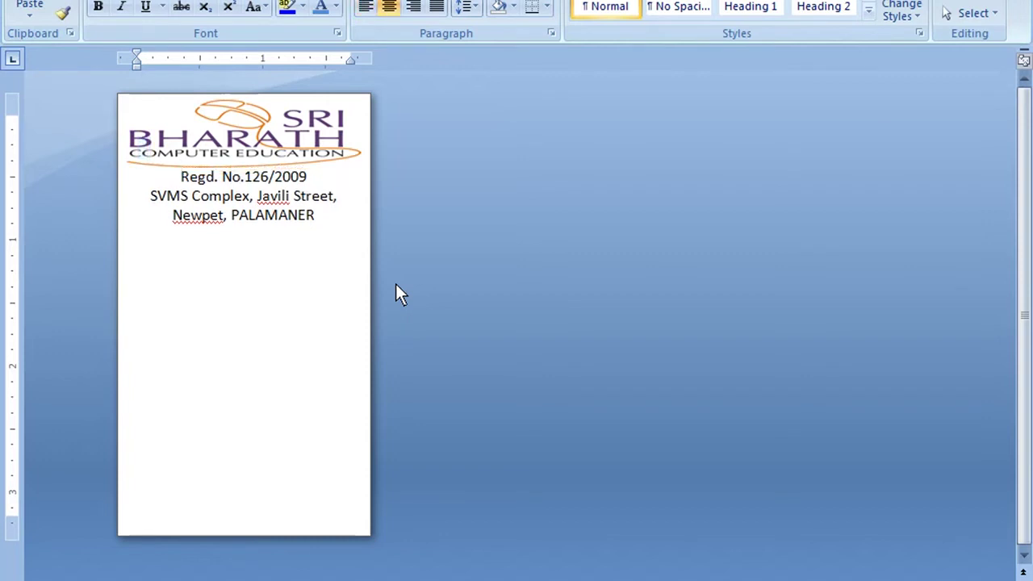
key(Down)
key(Down)
key(Down)
Type IDENTITY CARD on a new line below the address and select the whole heading line.
key(Return)
text(IDENTITY )
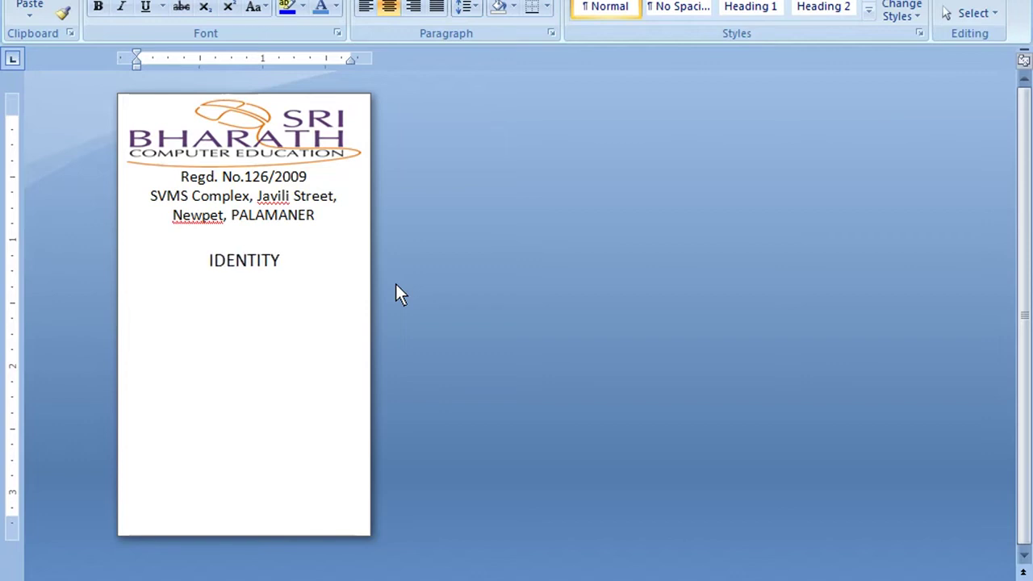
text(CARD)
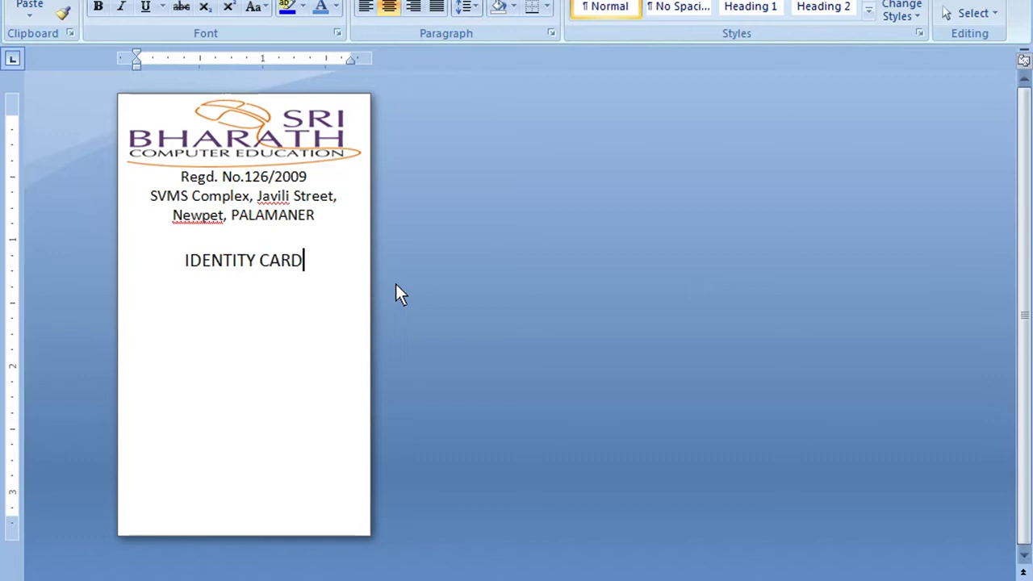
key(shift+Home)
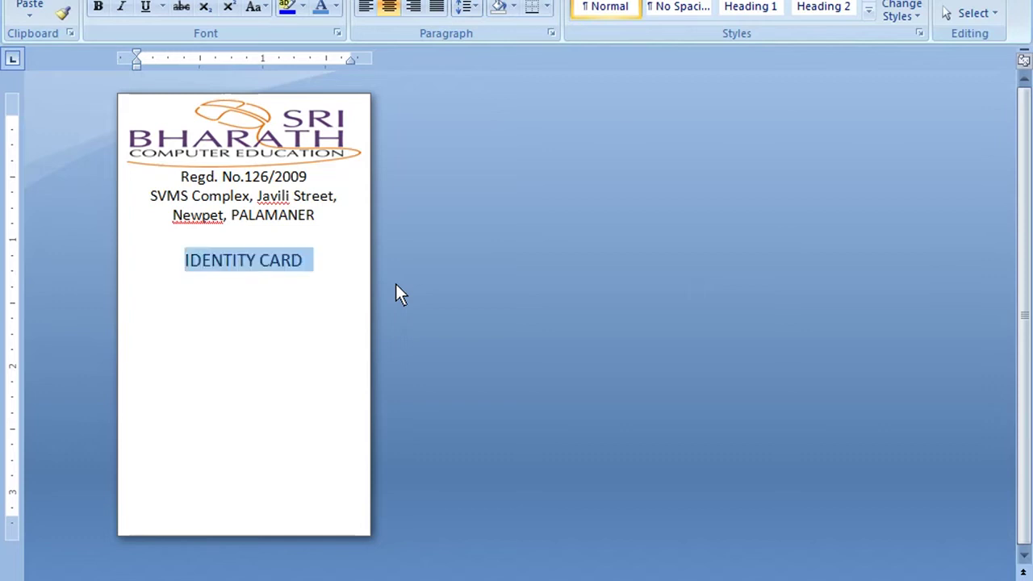
click(305, 265)
drag(309, 261, 236, 261)
click(215, 261)
double_click(215, 261)
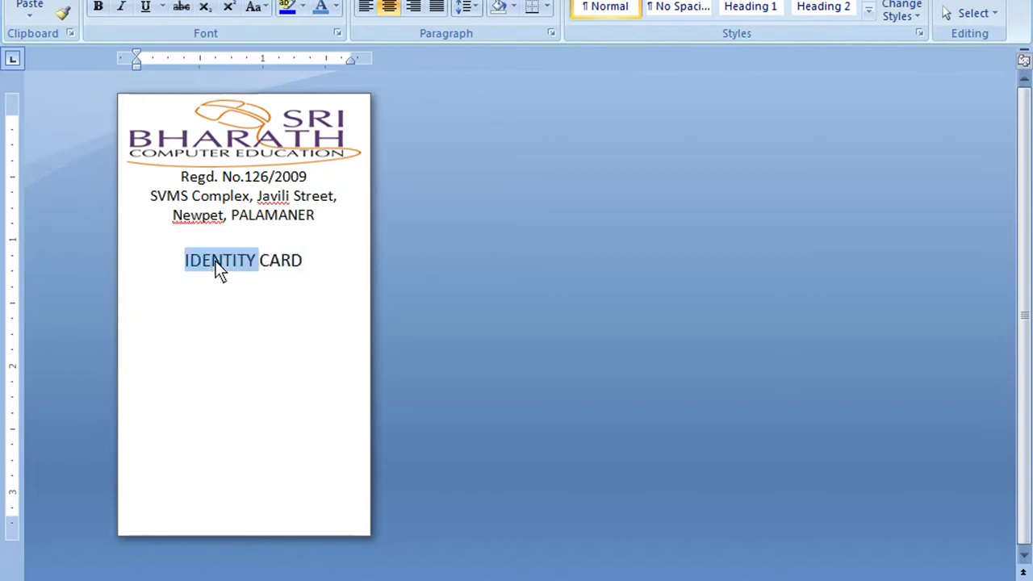
triple_click(216, 260)
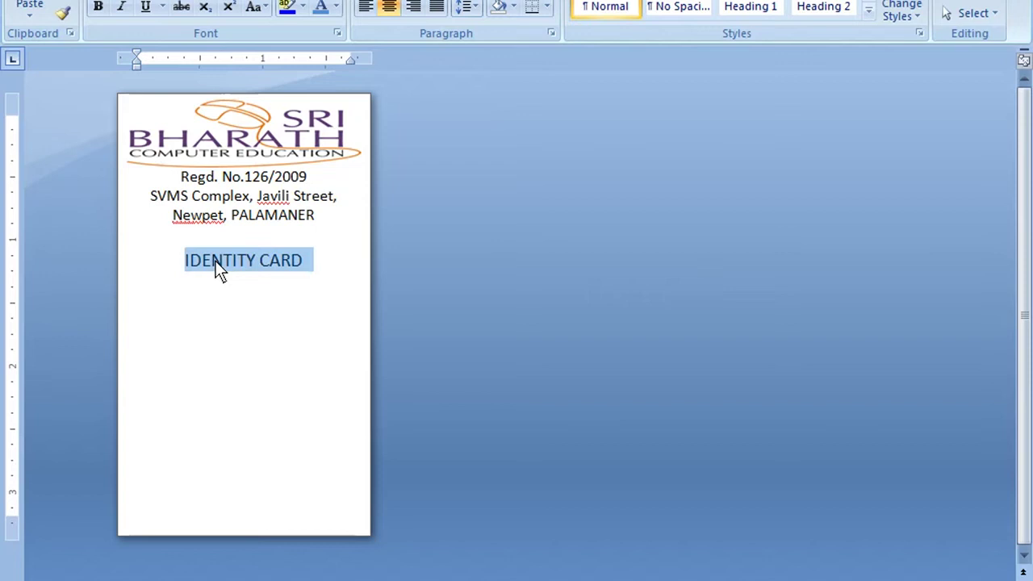
click(248, 266)
click(210, 267)
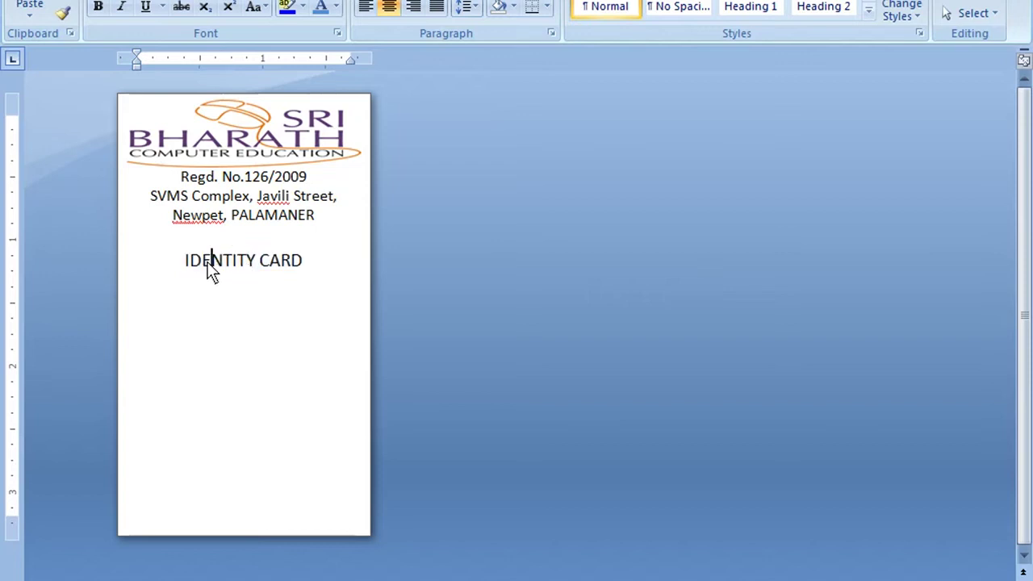
double_click(210, 267)
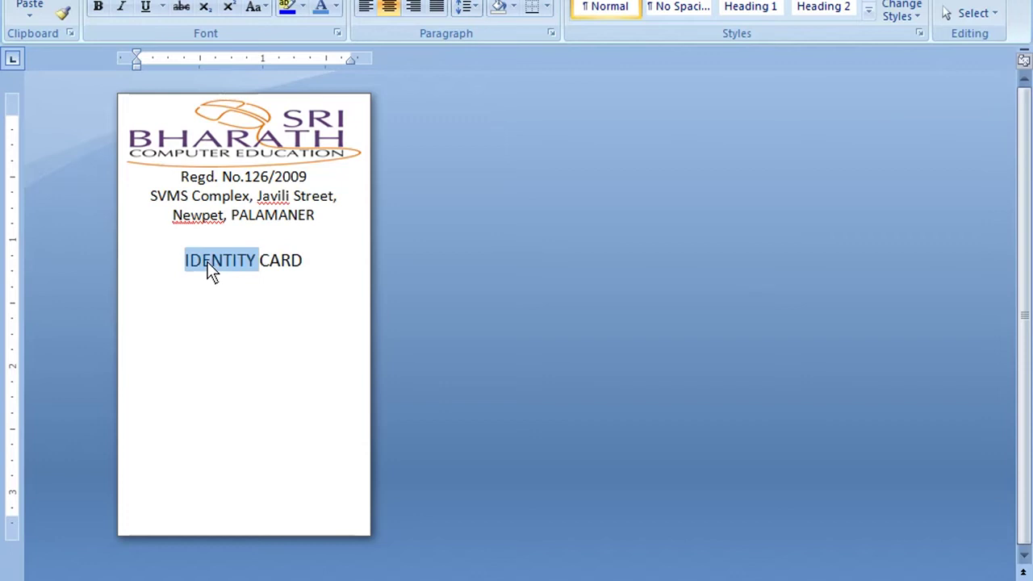
triple_click(279, 261)
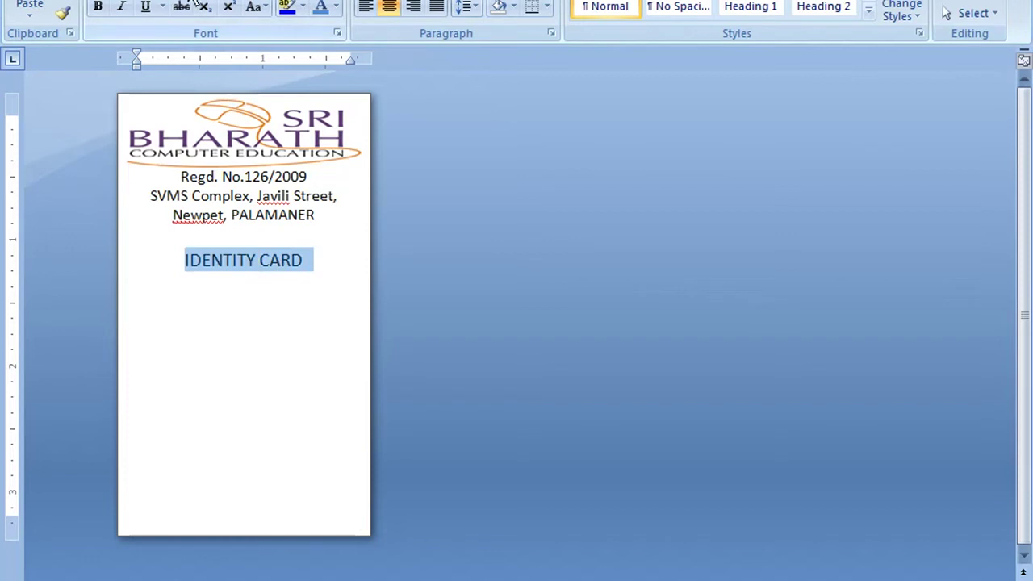
Make the IDENTITY CARD heading bold at font size 14.
click(100, 10)
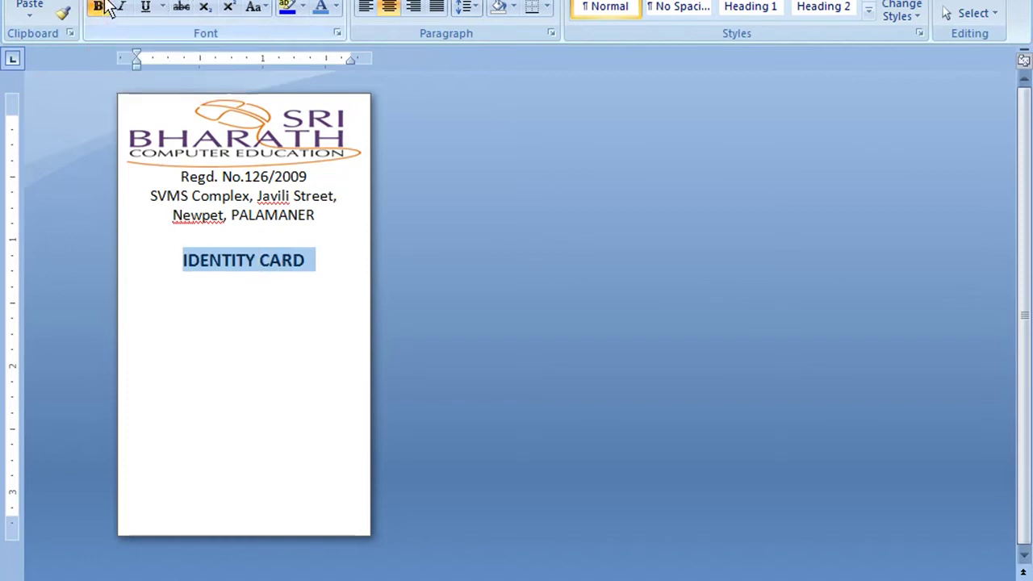
click(266, 0)
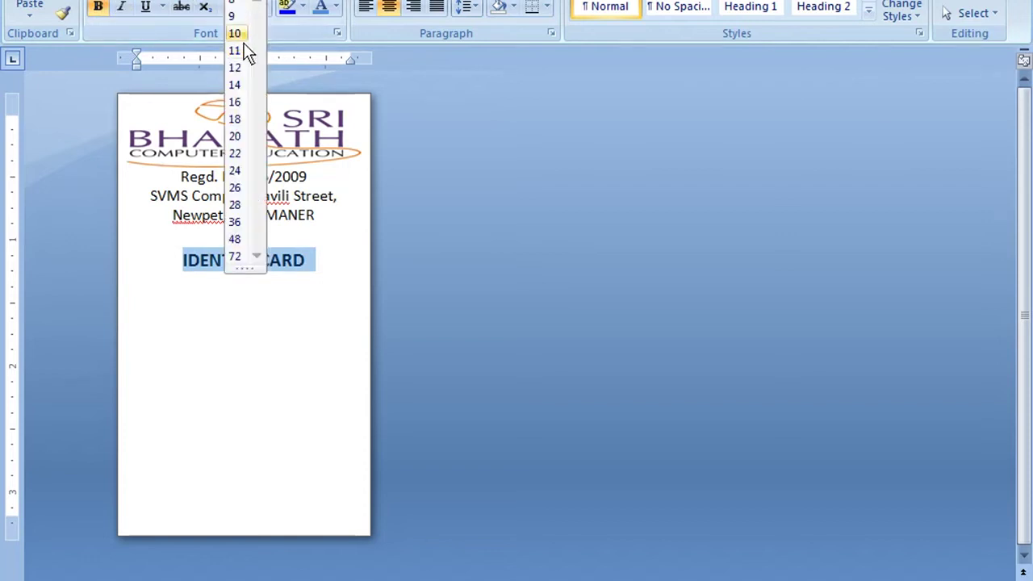
click(241, 65)
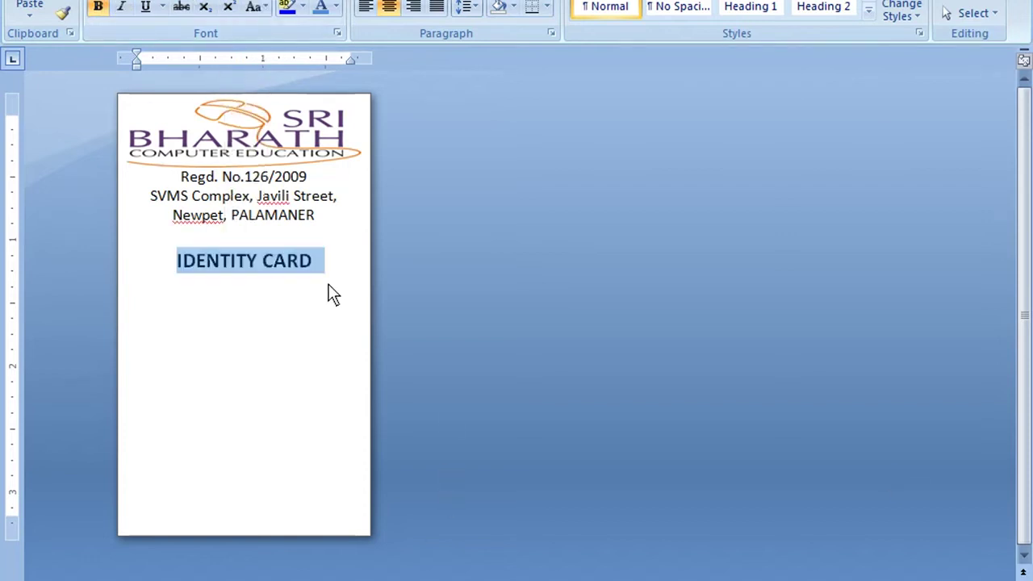
click(365, 262)
Shrink the font size of the empty line above the heading.
click(197, 245)
key(shift+Right)
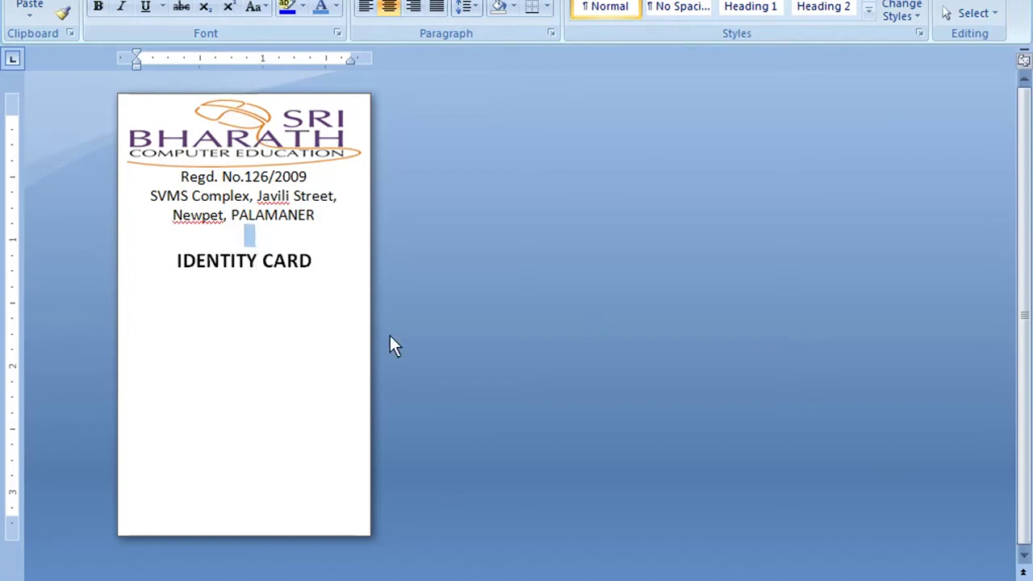
click(265, 7)
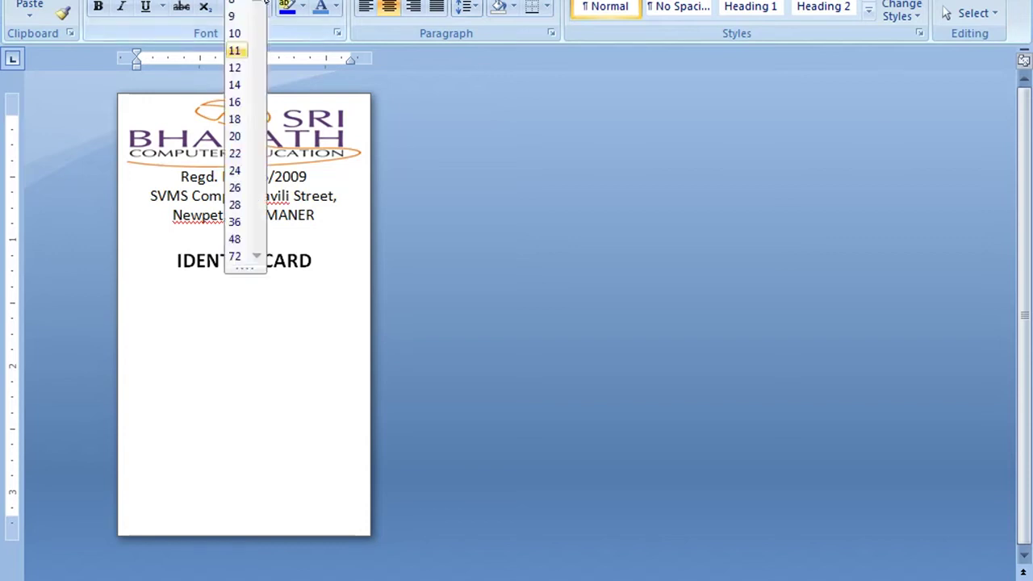
click(247, 5)
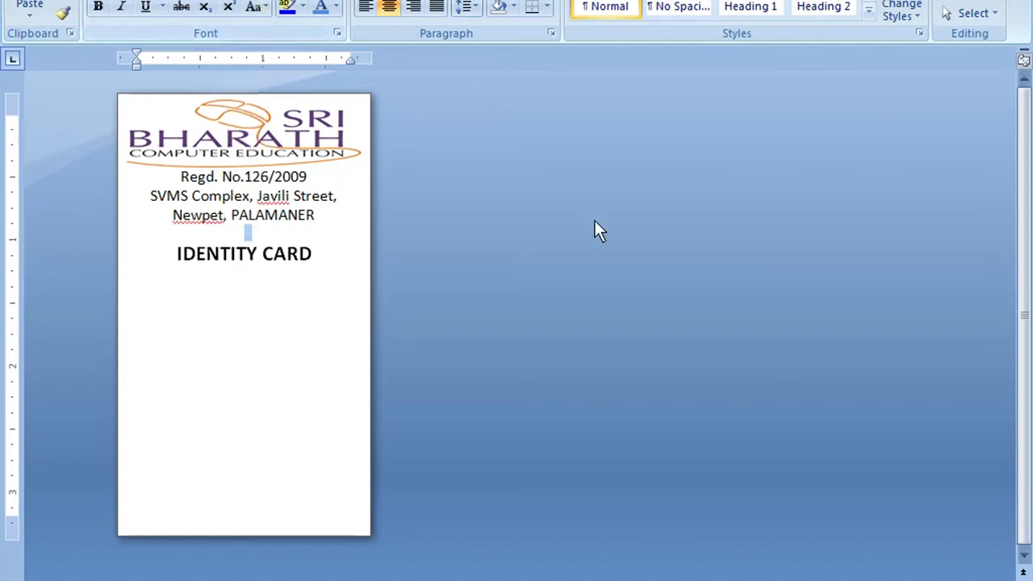
key(ctrl+bracketleft)
key(ctrl+bracketleft)
key(ctrl+bracketleft)
Start a new empty line after the IDENTITY CARD heading.
key(Down)
key(End)
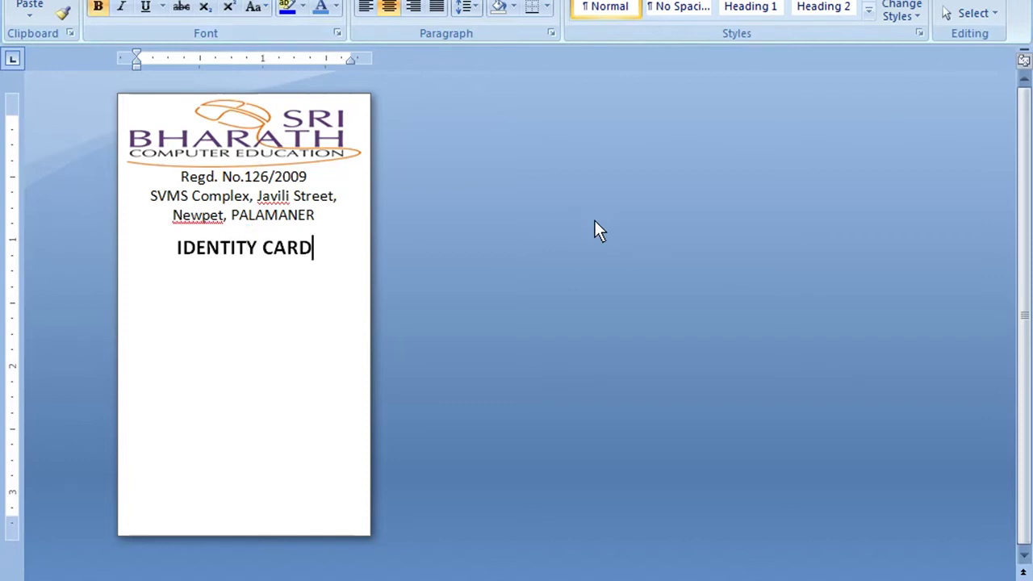
key(Return)
key(alt+n)
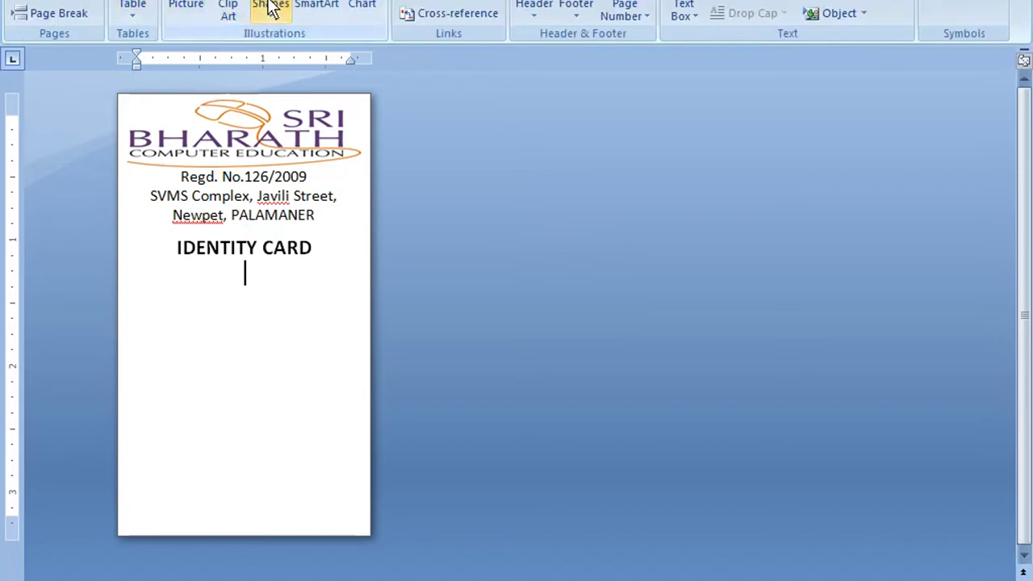
Draw a rectangle centred beneath the IDENTITY CARD heading and make it a text box.
click(272, 8)
click(327, 59)
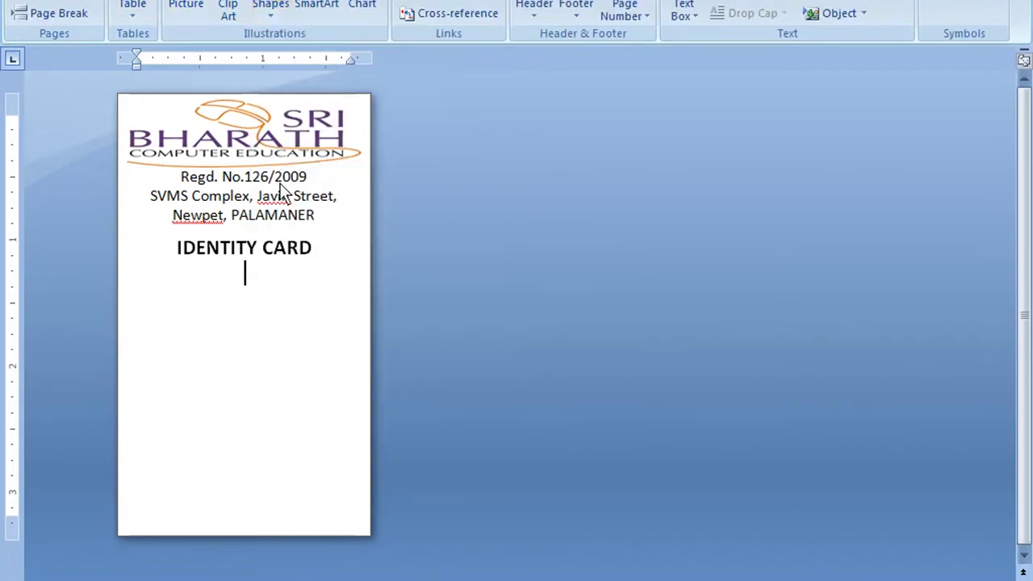
drag(208, 264, 329, 401)
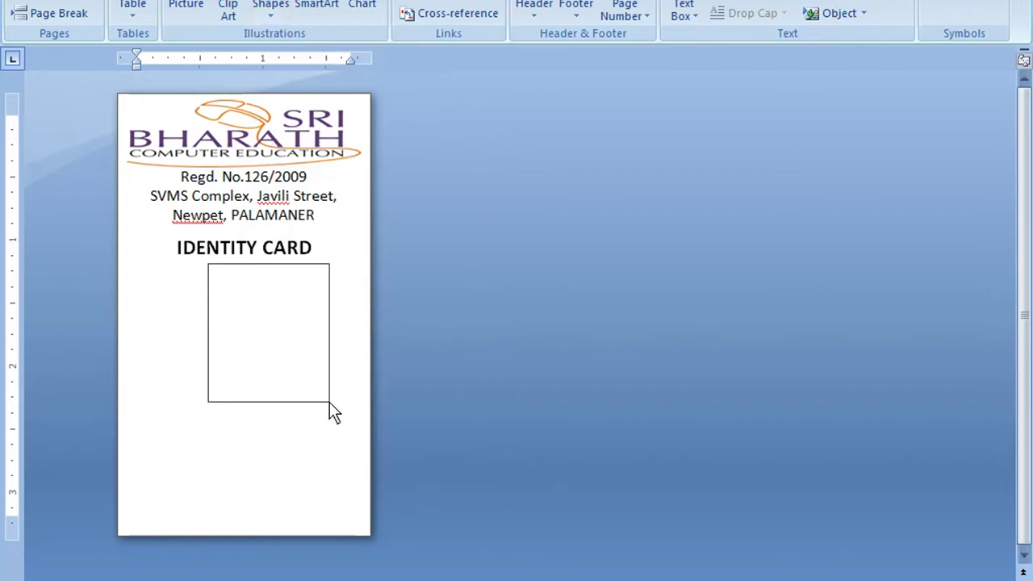
drag(261, 266, 244, 277)
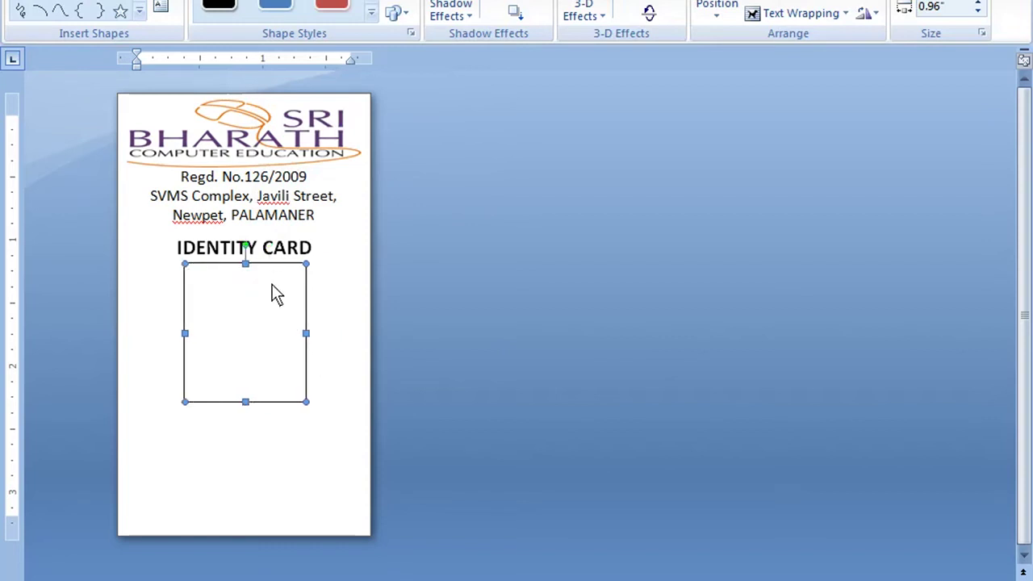
right_click(284, 278)
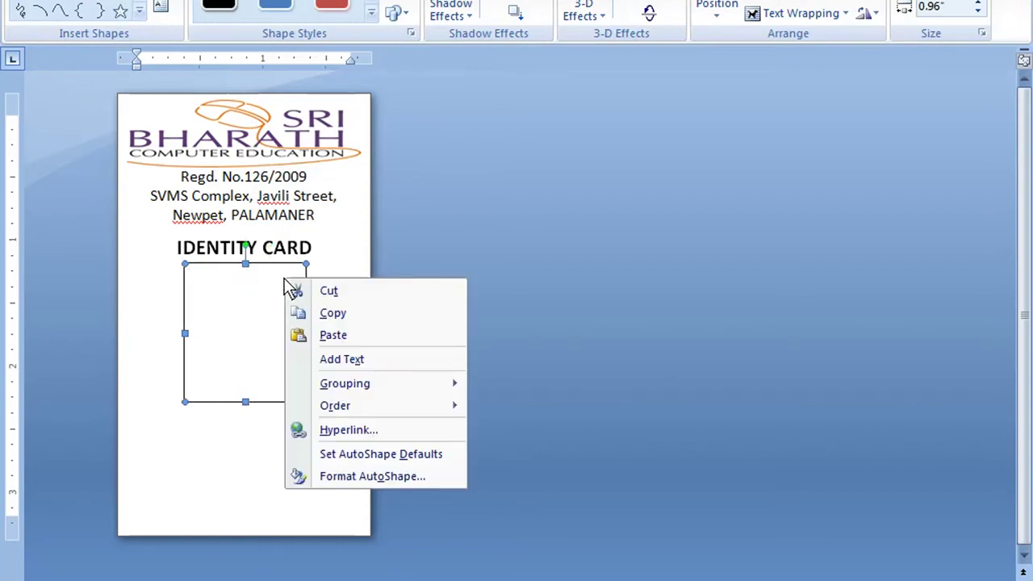
click(366, 366)
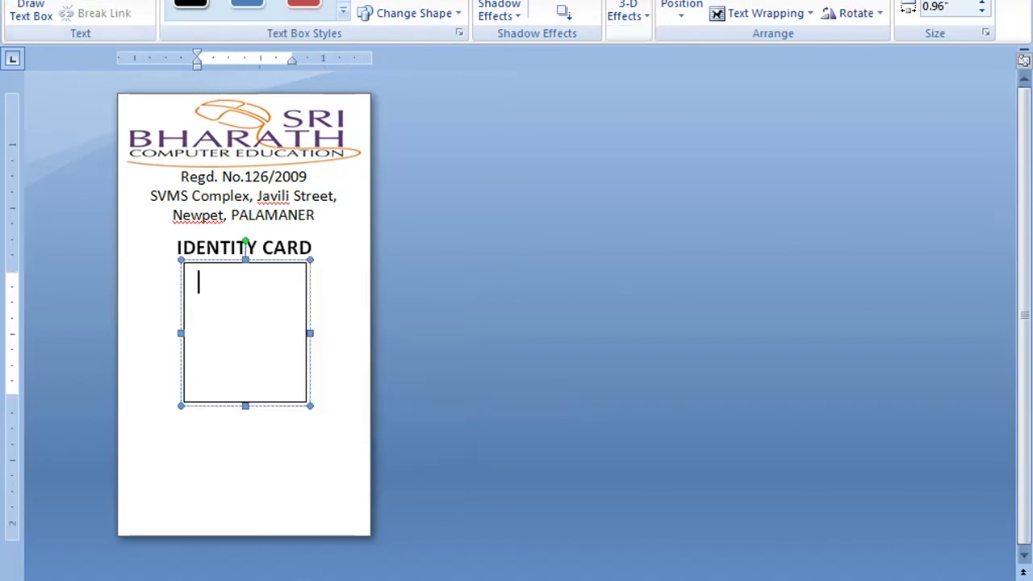
key(alt+n)
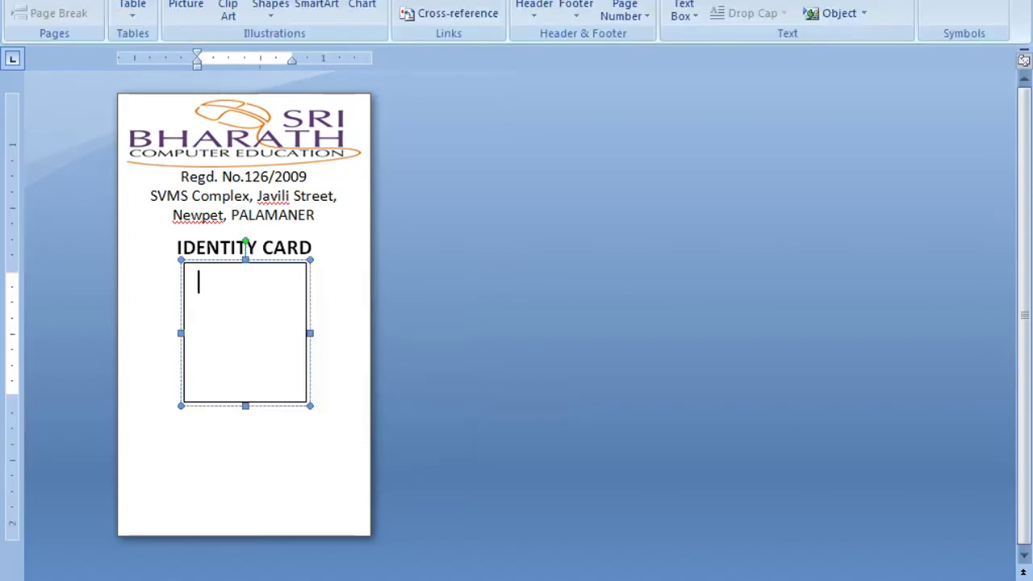
Insert DSC_5174.JPG into the frame and set all text box margins to 0, content centred.
click(186, 7)
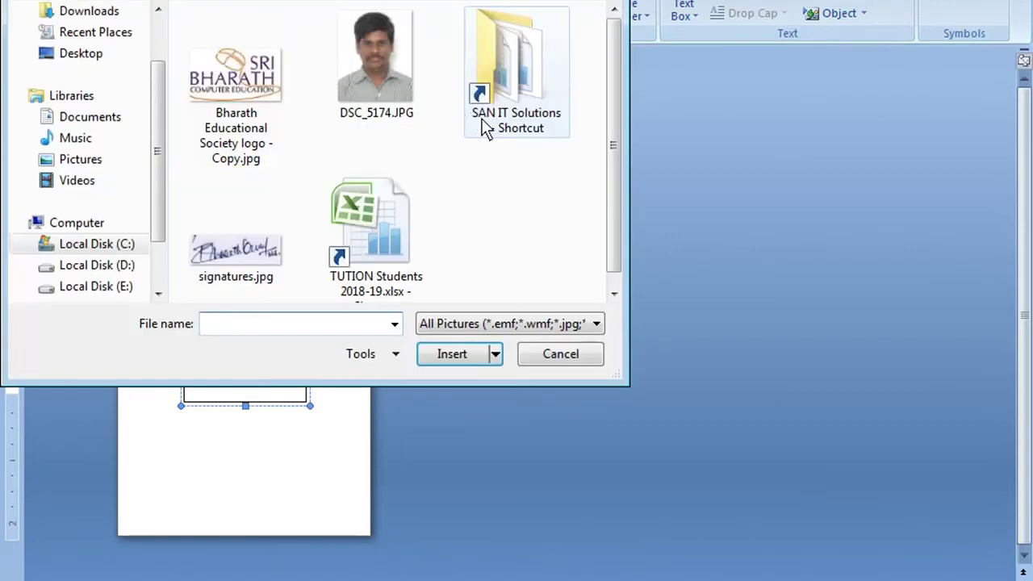
double_click(372, 65)
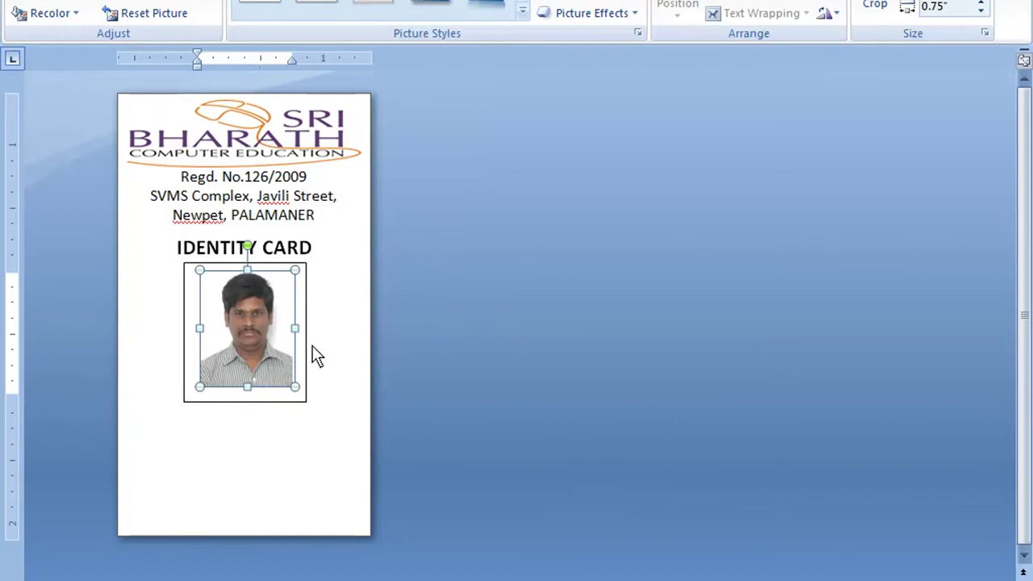
right_click(305, 268)
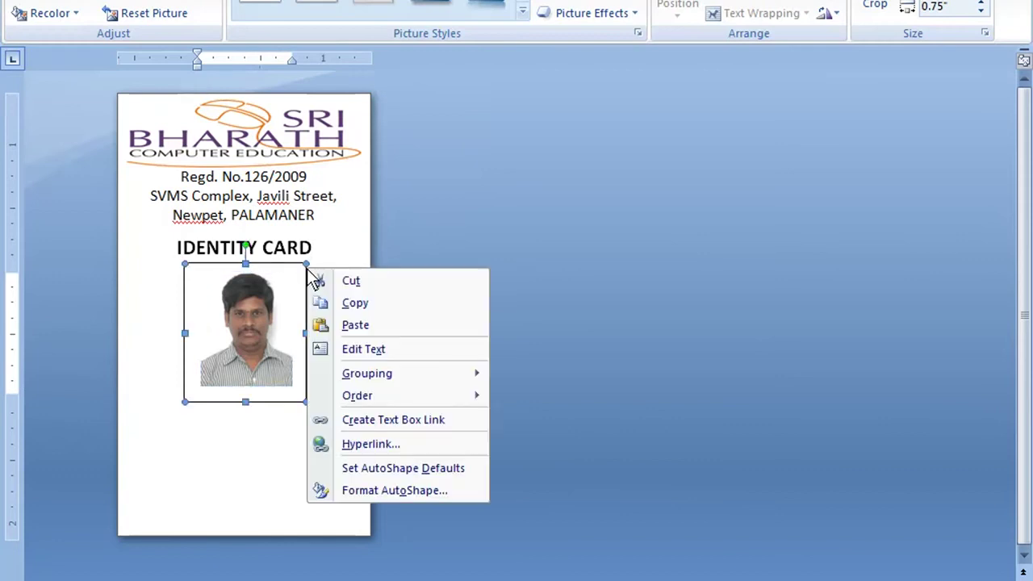
click(406, 500)
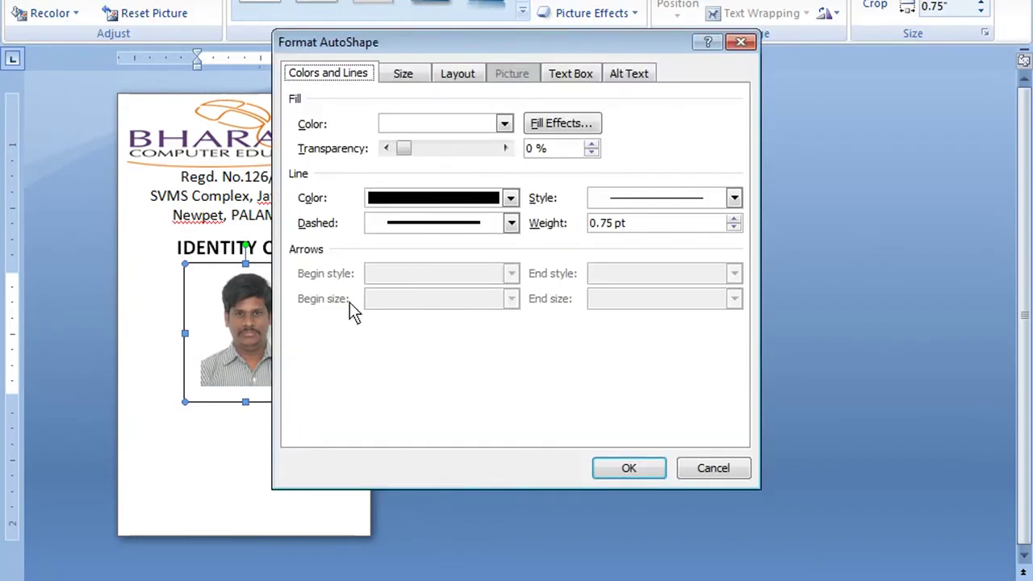
click(585, 79)
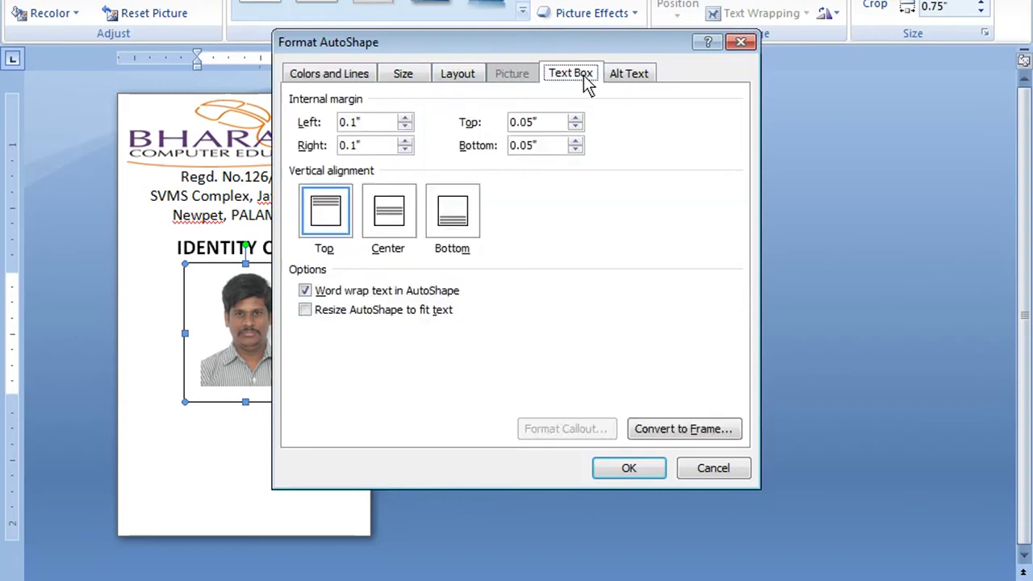
double_click(388, 125)
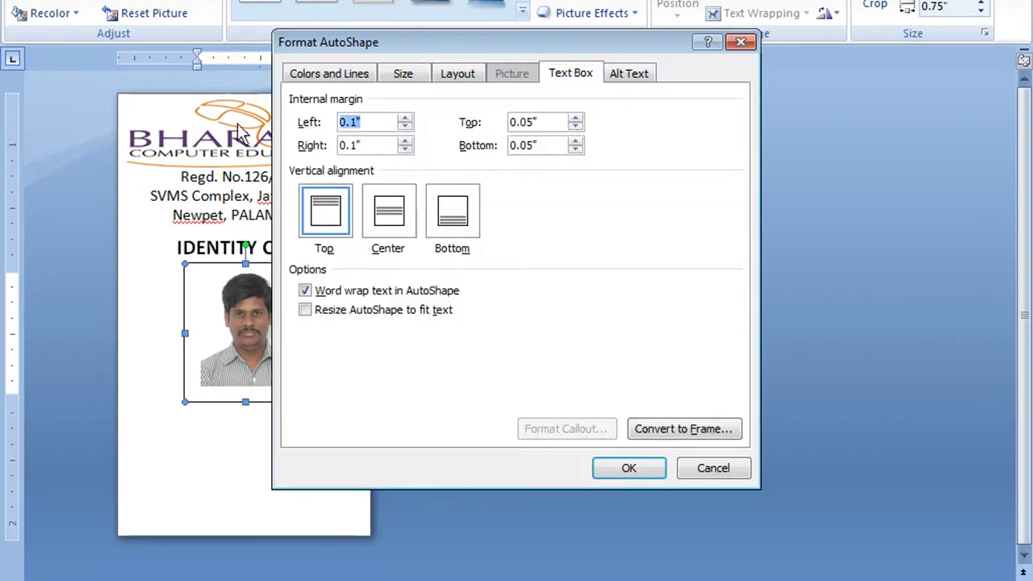
text(0)
key(Tab)
text(0)
key(Tab)
text(0	0)
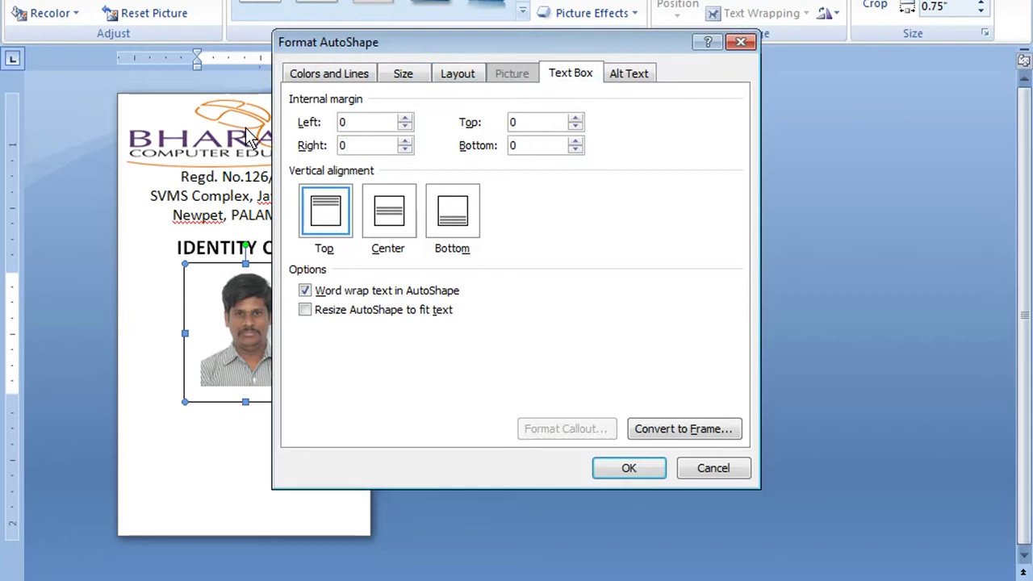
click(392, 212)
click(645, 468)
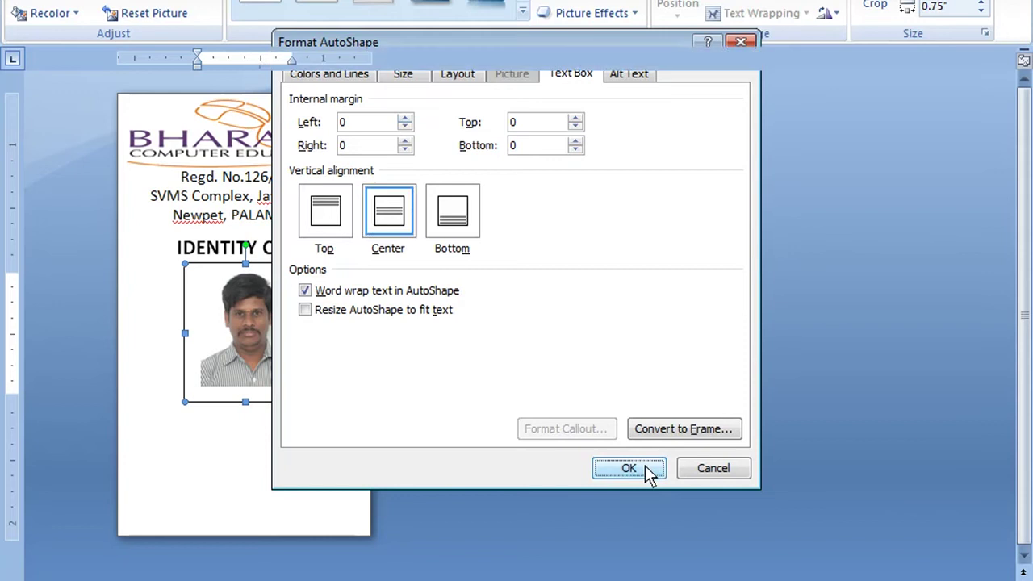
Enlarge the photo to fill the frame and centre it horizontally.
click(244, 331)
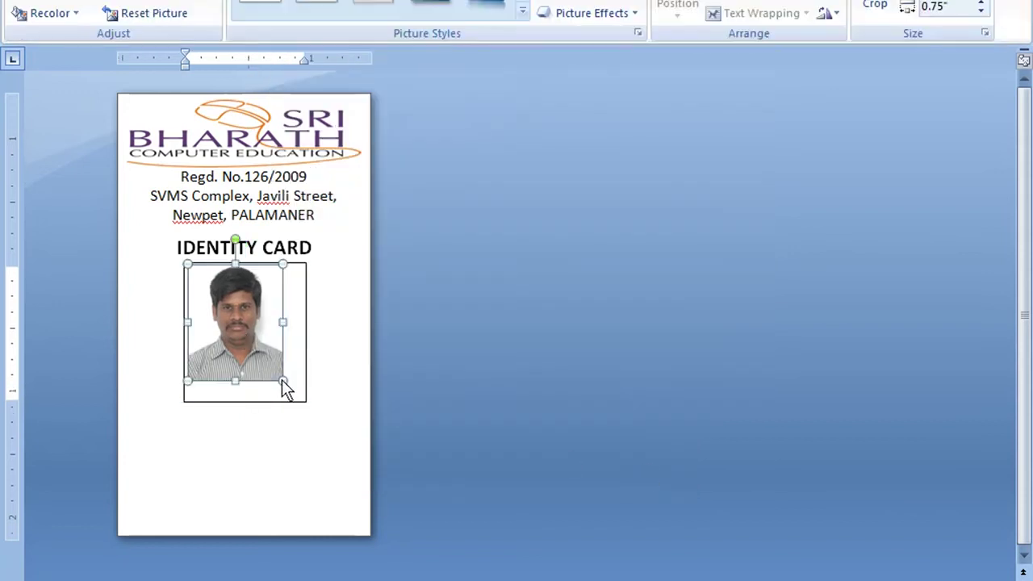
drag(297, 391, 297, 395)
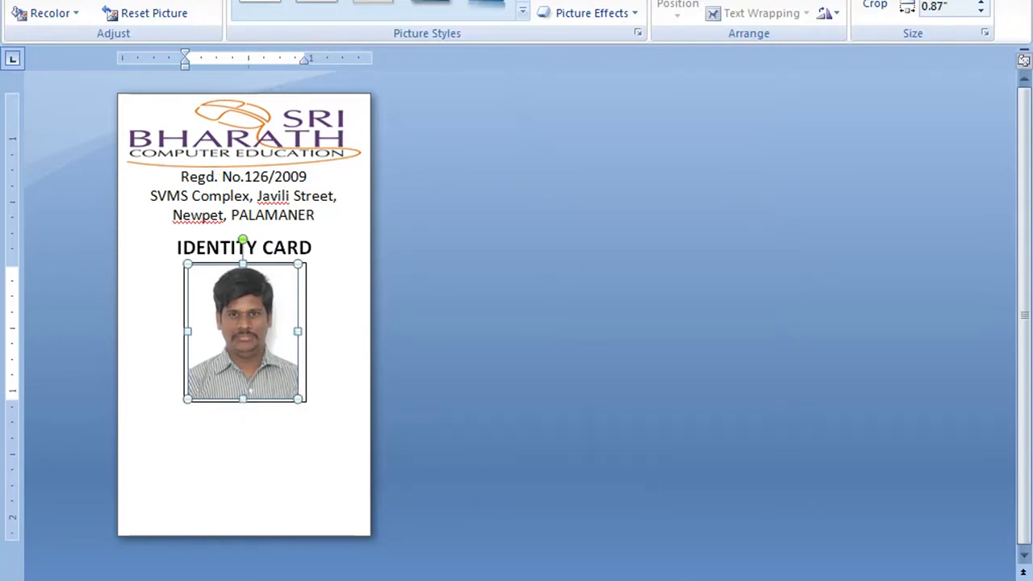
click(49, 0)
click(391, 8)
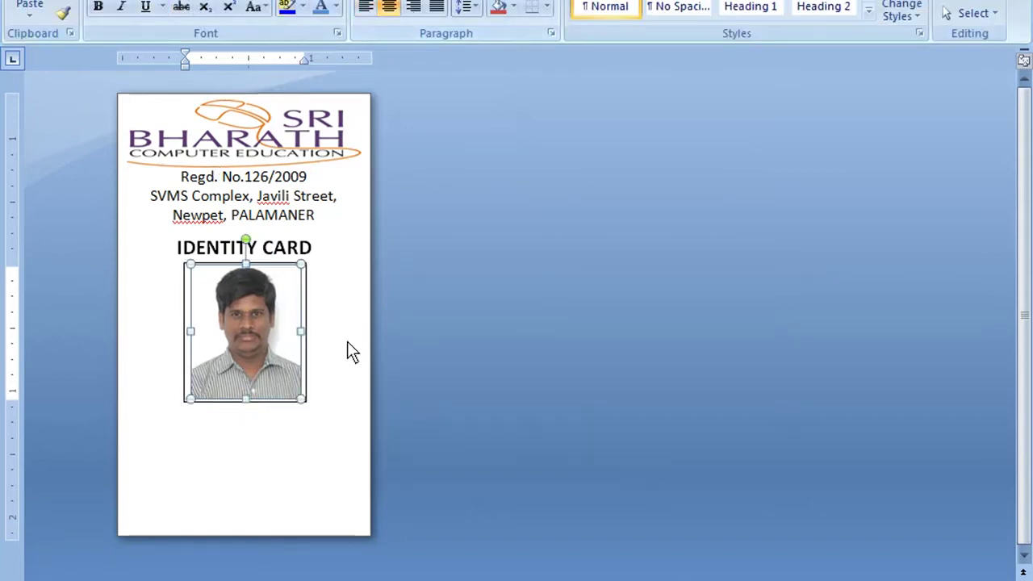
Type the cardholder's name centred on the line below the photo.
click(333, 363)
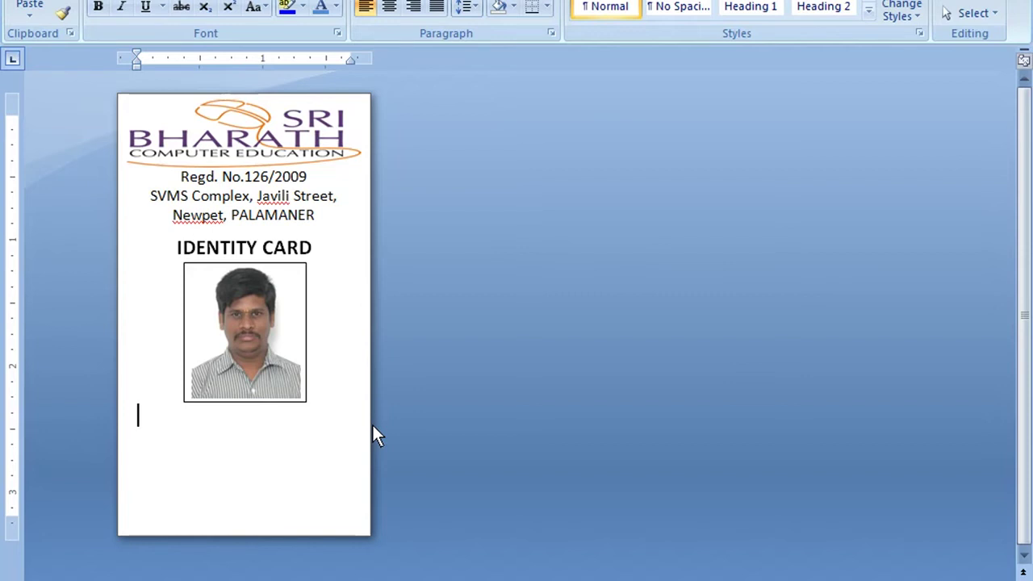
key(ctrl+e)
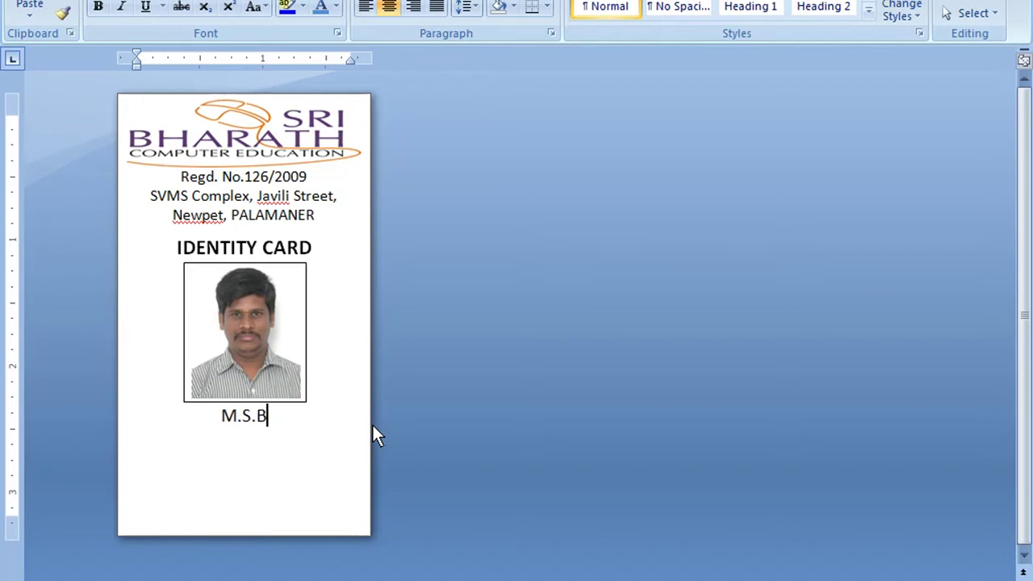
key(Return)
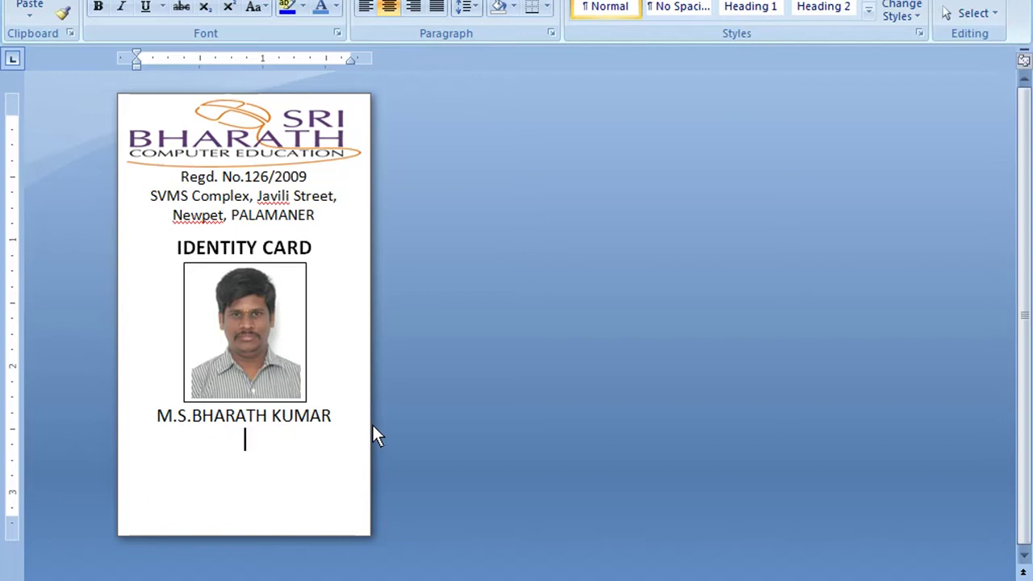
Add 'Managing Director' beneath the name, followed by a blank line.
text(Managing Director)
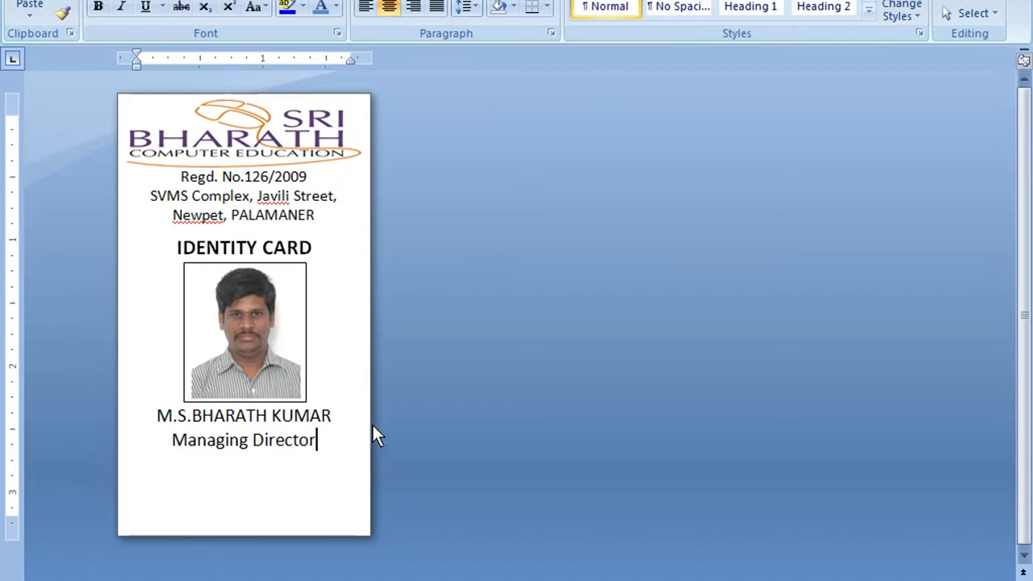
key(Return)
key(Return)
key(ctrl+Return)
key(BackSpace)
Add a small right-aligned 'Signature' label with an extra blank line above it.
key(ctrl+r)
text(Signa)
key(BackSpace)
key(BackSpace)
text(nature)
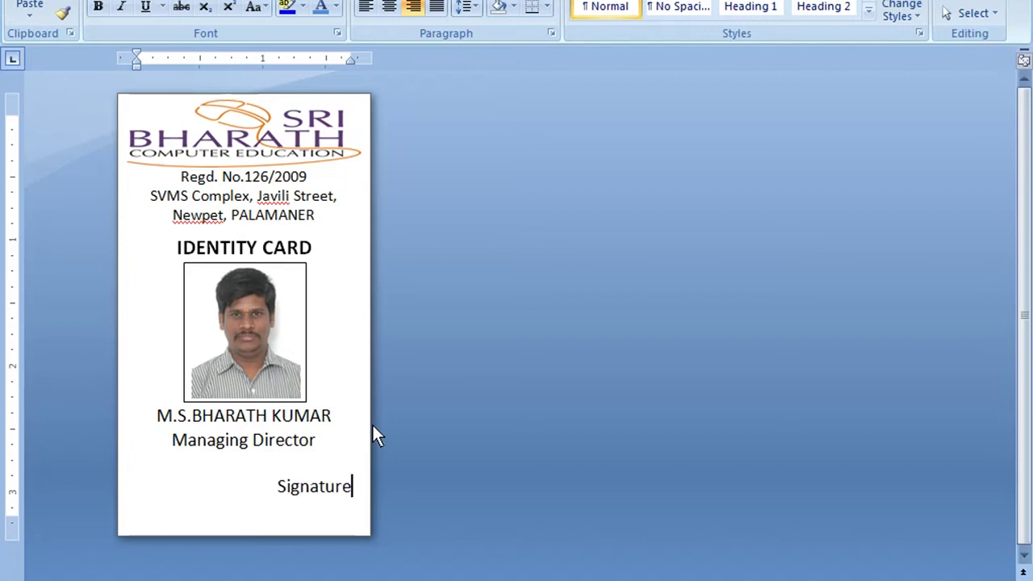
key(shift+Home)
key(ctrl+shift+comma)
key(ctrl+shift+comma)
key(ctrl+shift+comma)
key(ctrl+shift+comma)
key(Up)
key(Return)
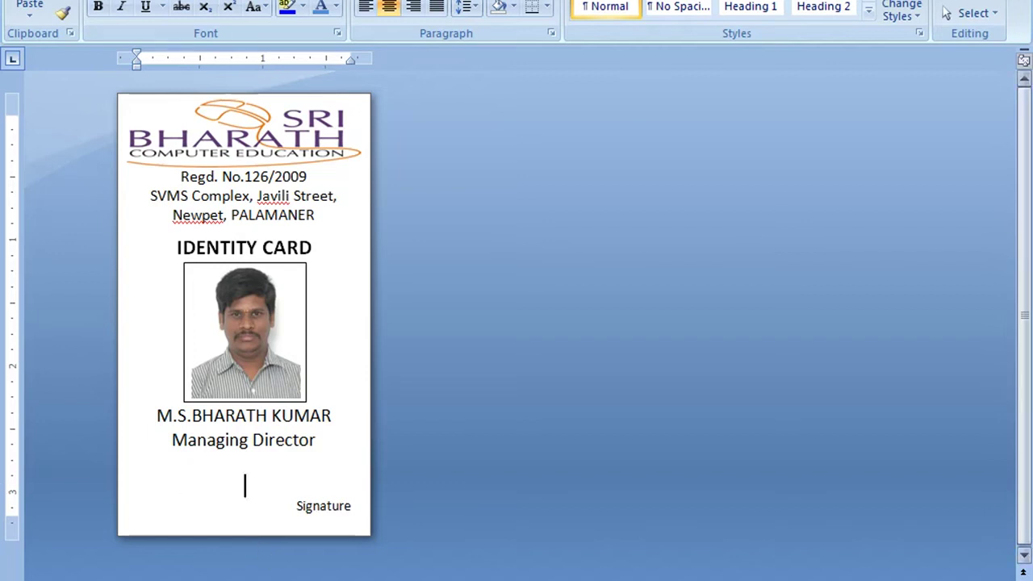
Insert the signatures.jpg image and set its wrapping to Behind Text.
click(77, 0)
click(184, 11)
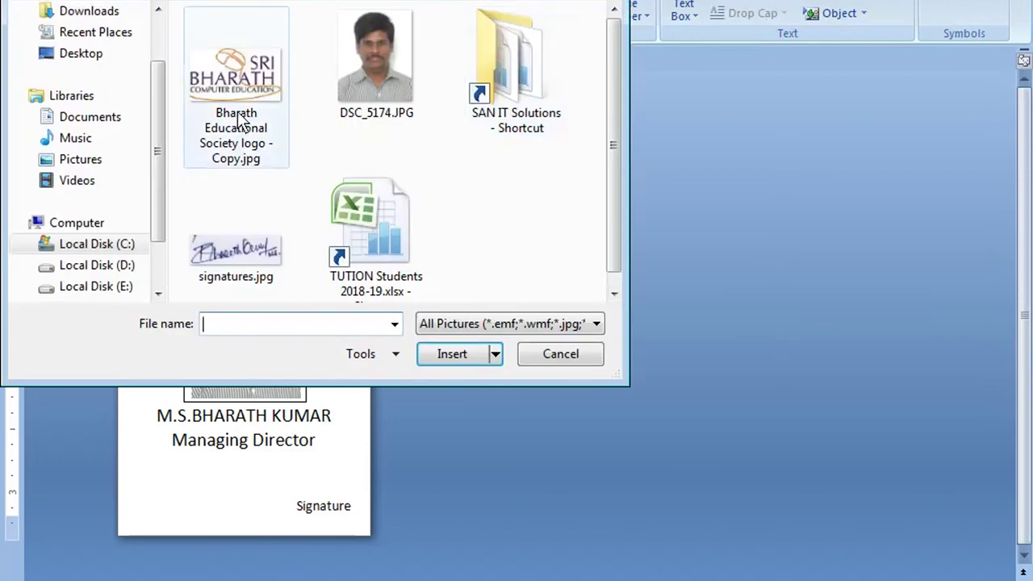
click(249, 249)
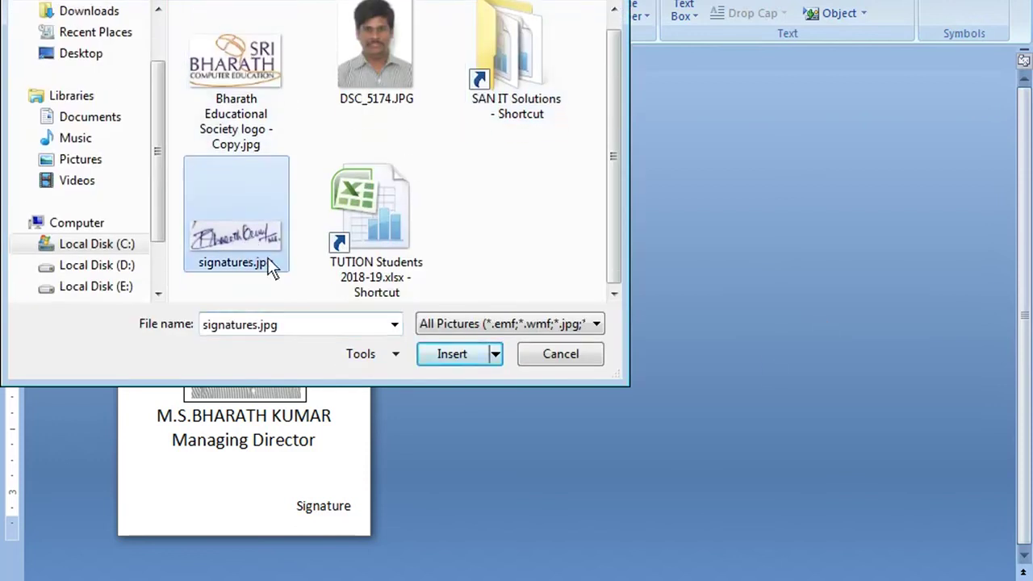
click(454, 355)
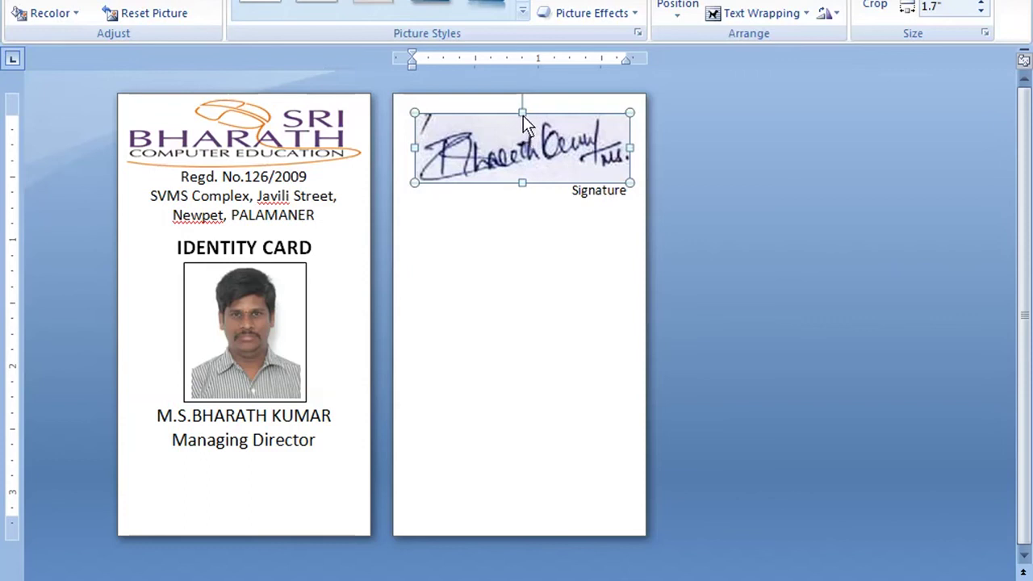
right_click(527, 157)
mouse_move(598, 370)
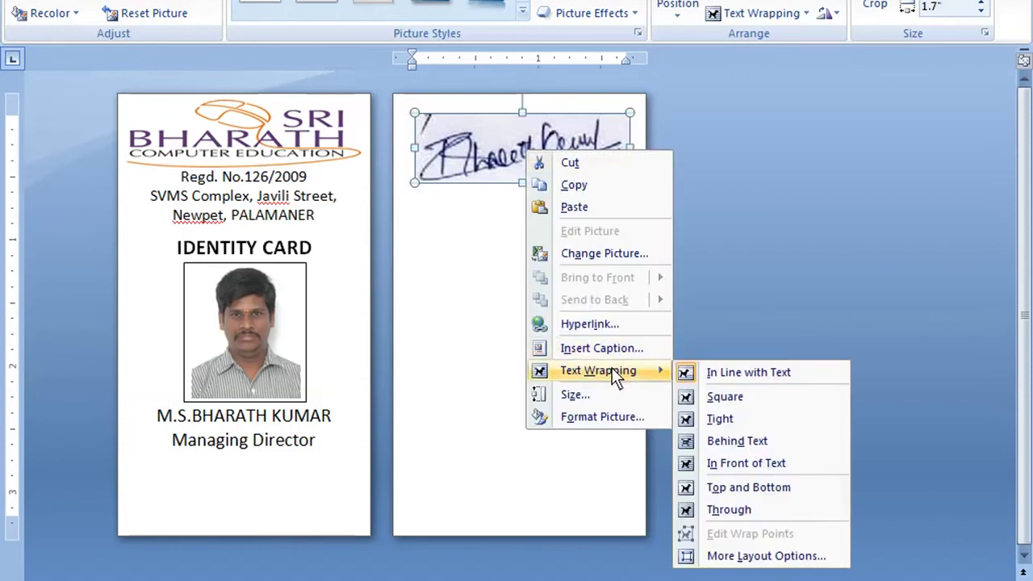
click(762, 440)
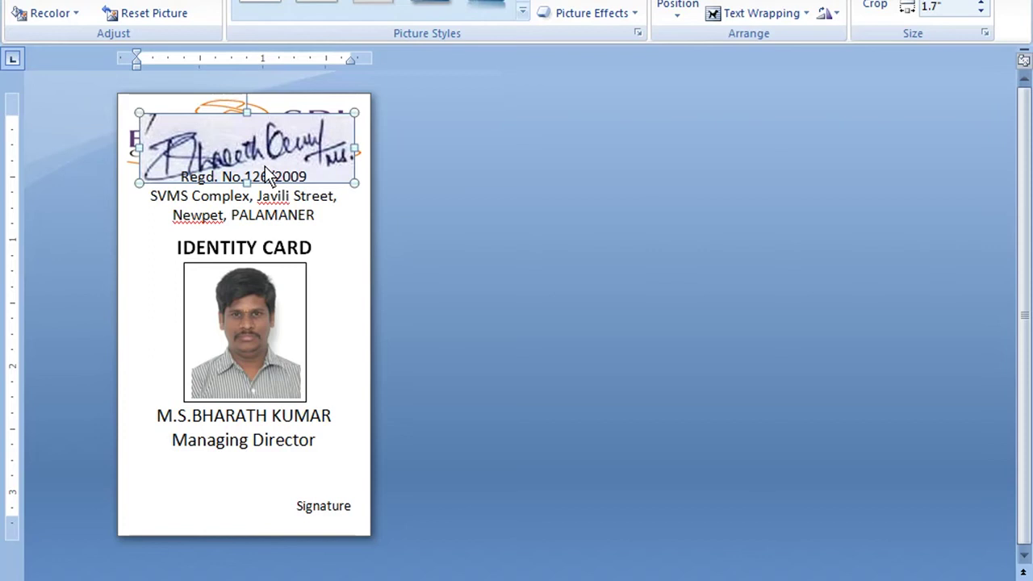
Shrink the signature to about 0.71 inch, place it above the Signature label, tilt slightly.
drag(267, 173, 331, 208)
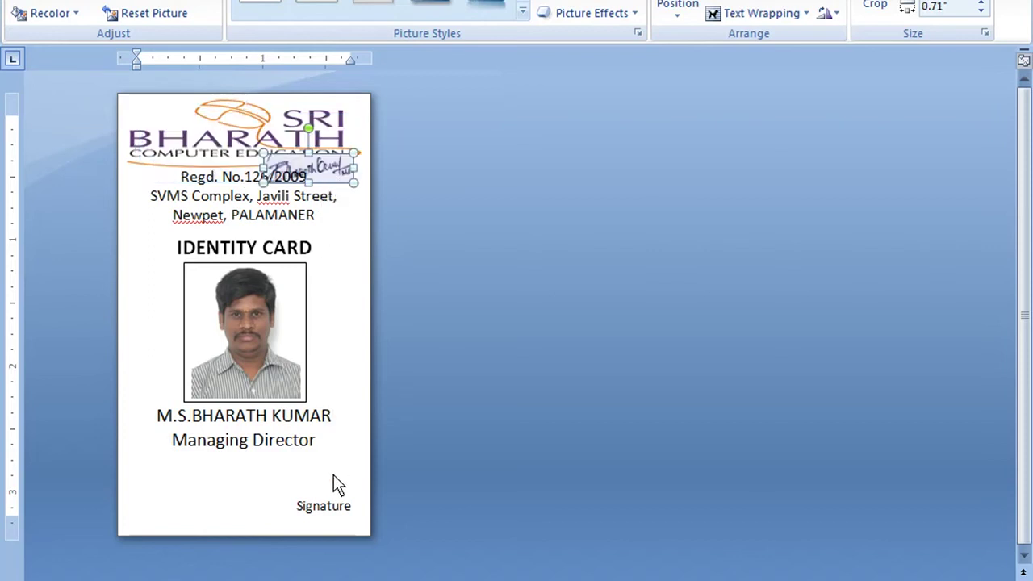
drag(333, 474, 333, 474)
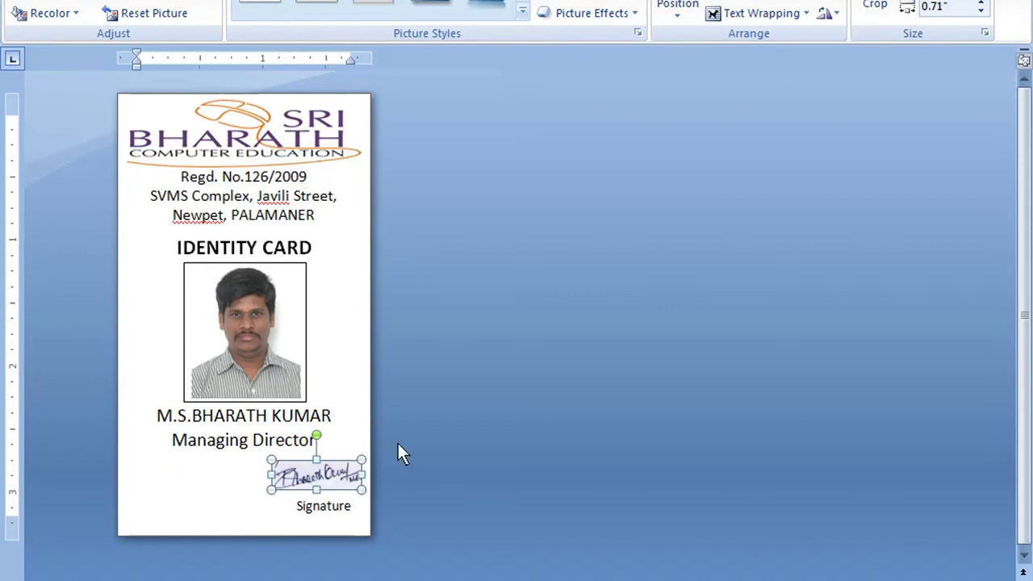
key(Down)
key(Down)
key(Down)
key(Down)
key(Down)
key(Down)
key(Down)
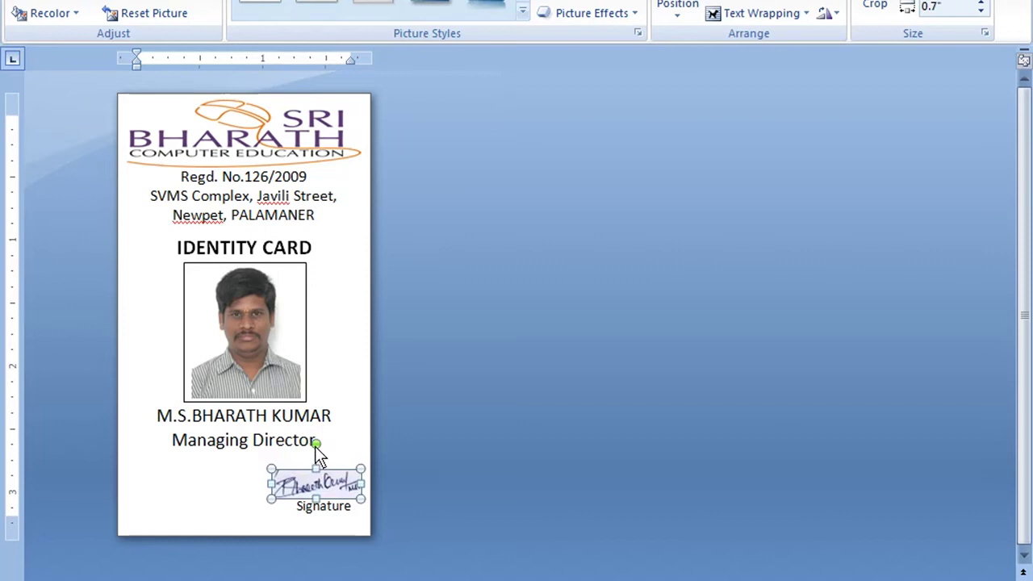
key(alt+Left)
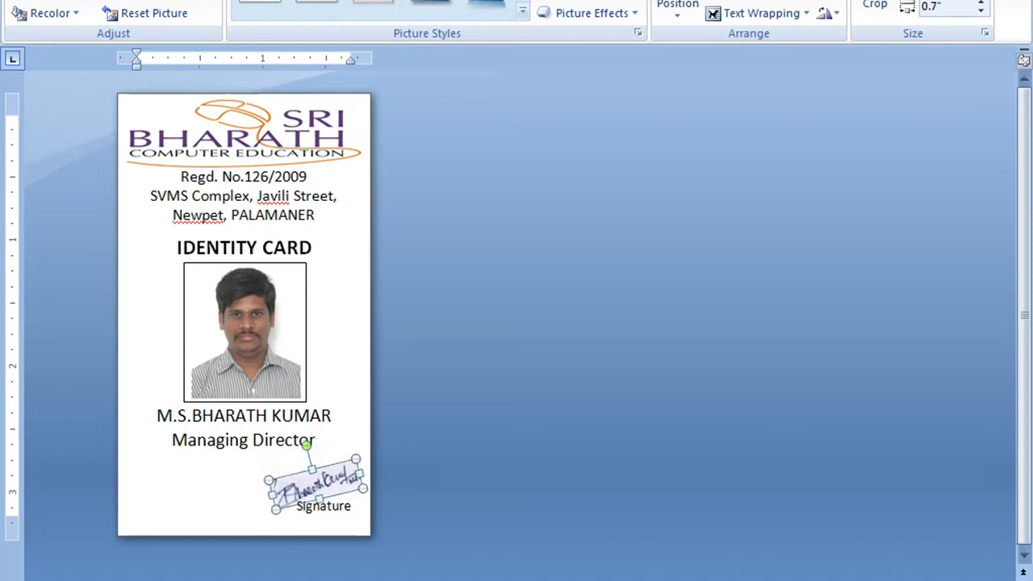
key(Up)
key(Up)
key(Left)
key(Left)
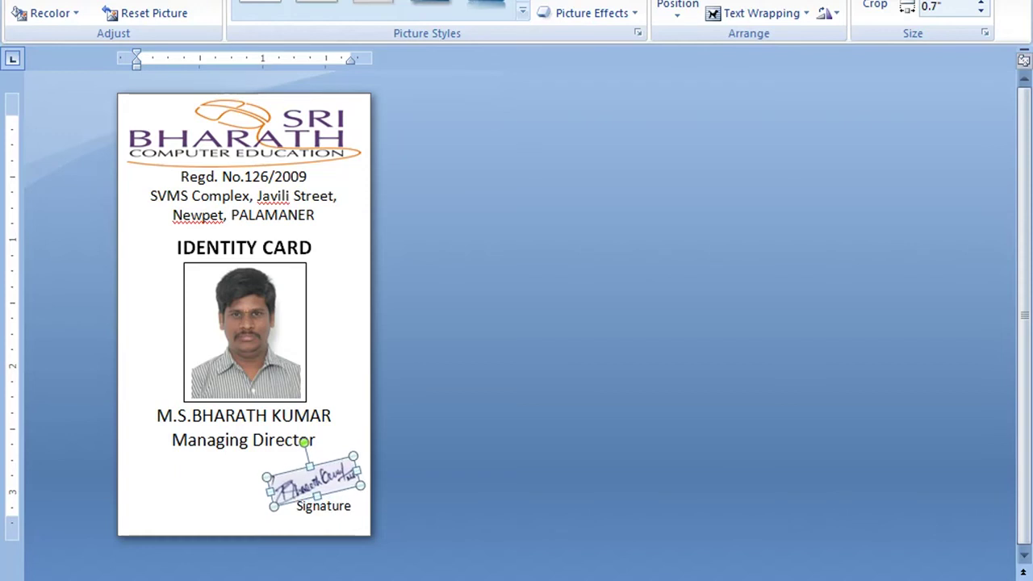
click(358, 281)
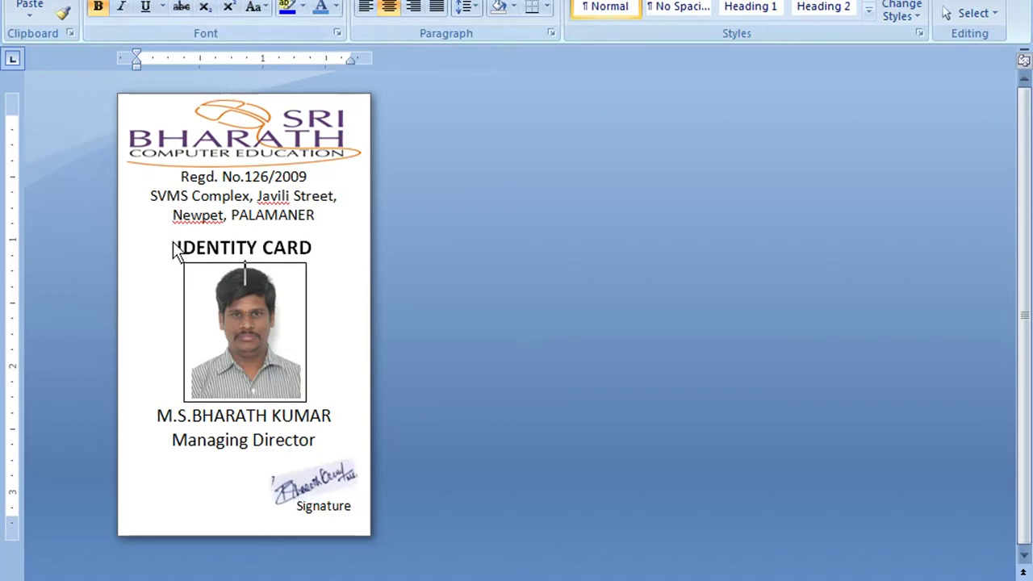
Highlight the IDENTITY CARD heading in blue and change its font colour to white.
drag(176, 247, 311, 252)
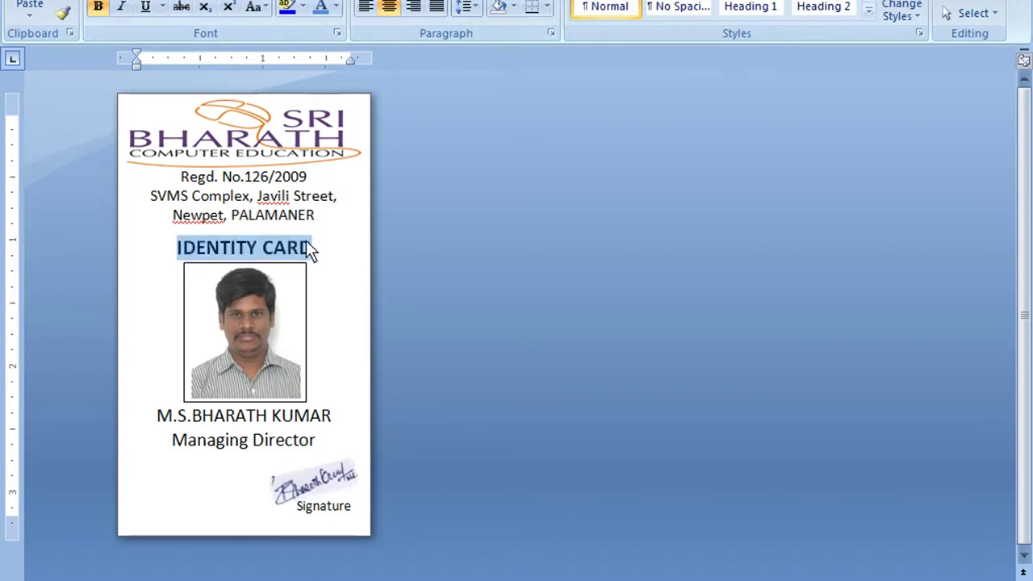
click(303, 8)
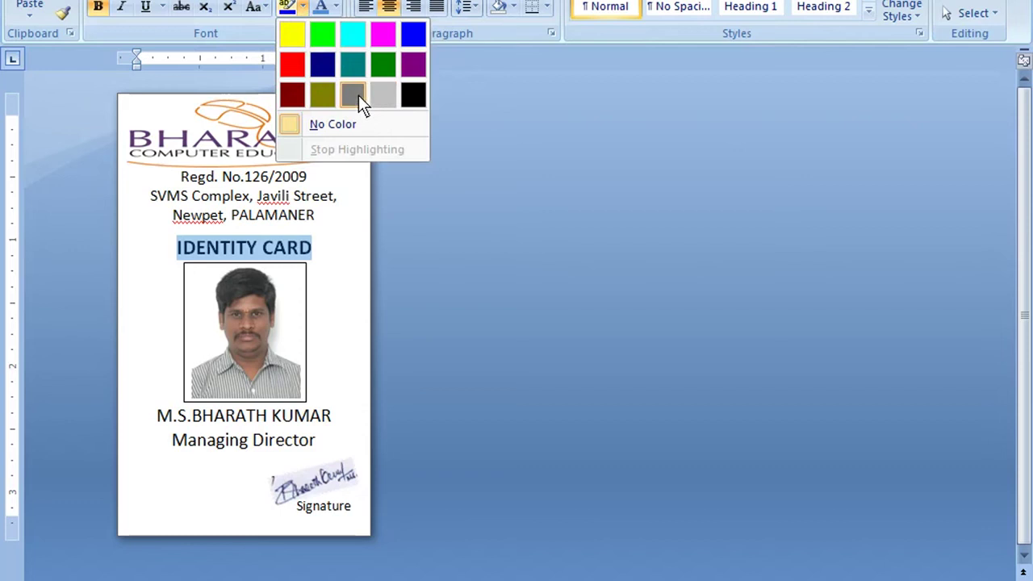
click(408, 40)
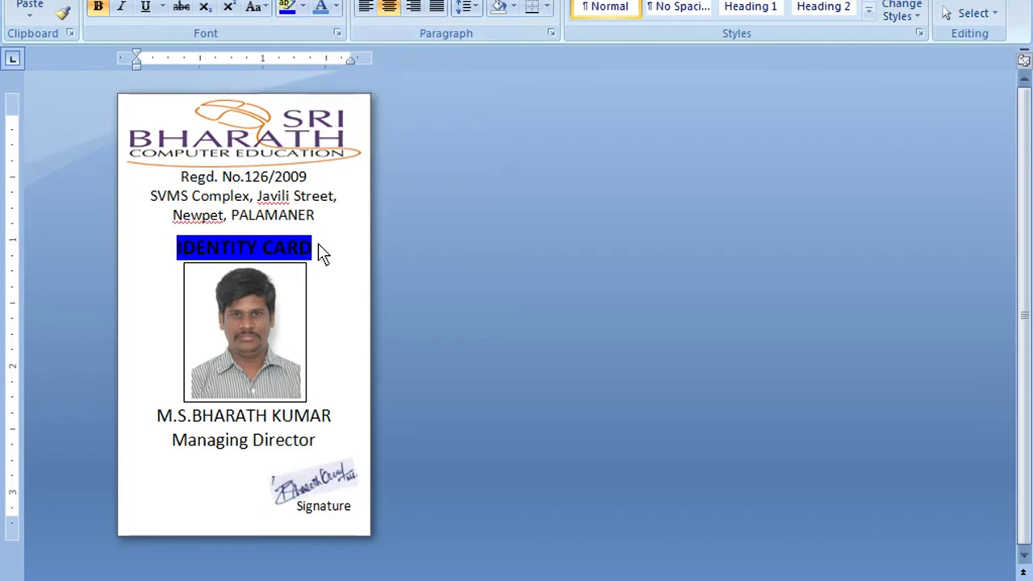
drag(319, 248, 227, 251)
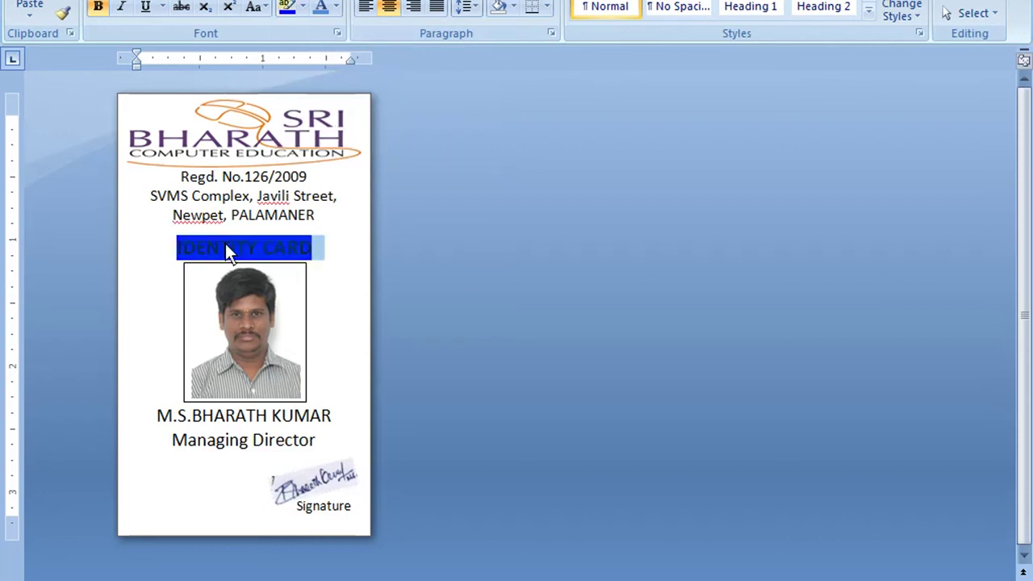
click(336, 7)
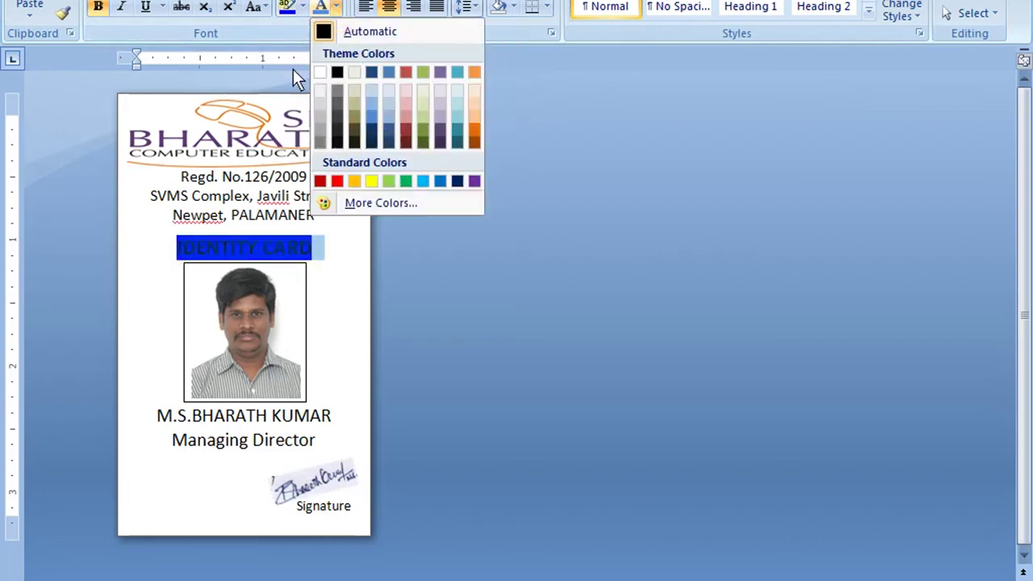
click(321, 73)
click(368, 309)
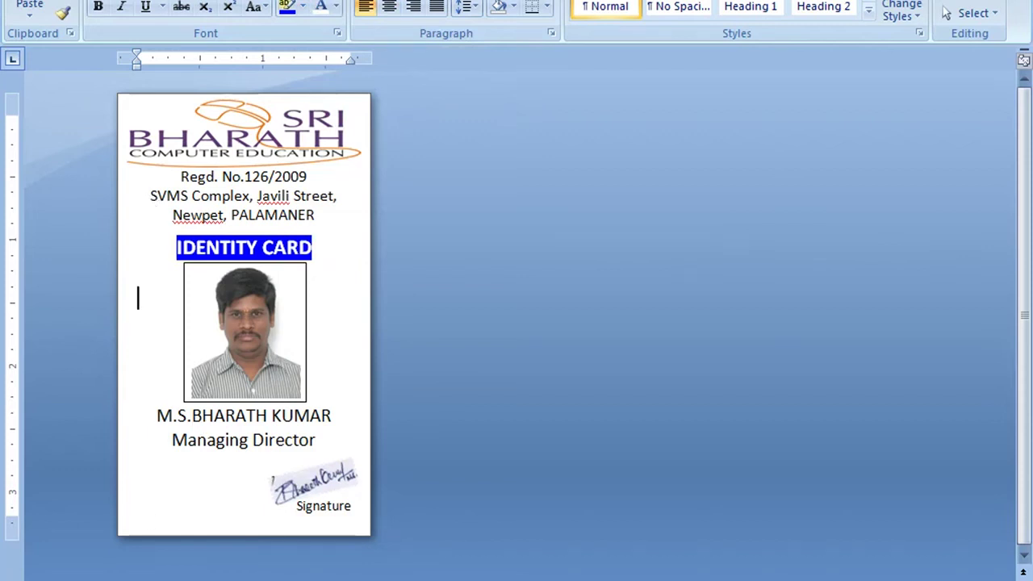
key(alt+n)
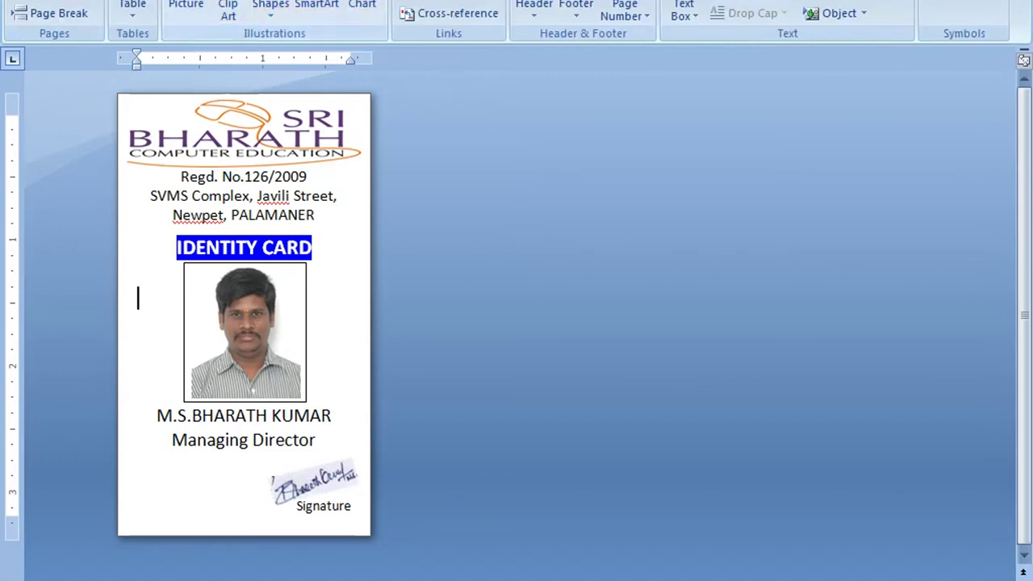
Browse the Page Borders shading fill and More Colors options, then cancel without changes.
key(alt+p)
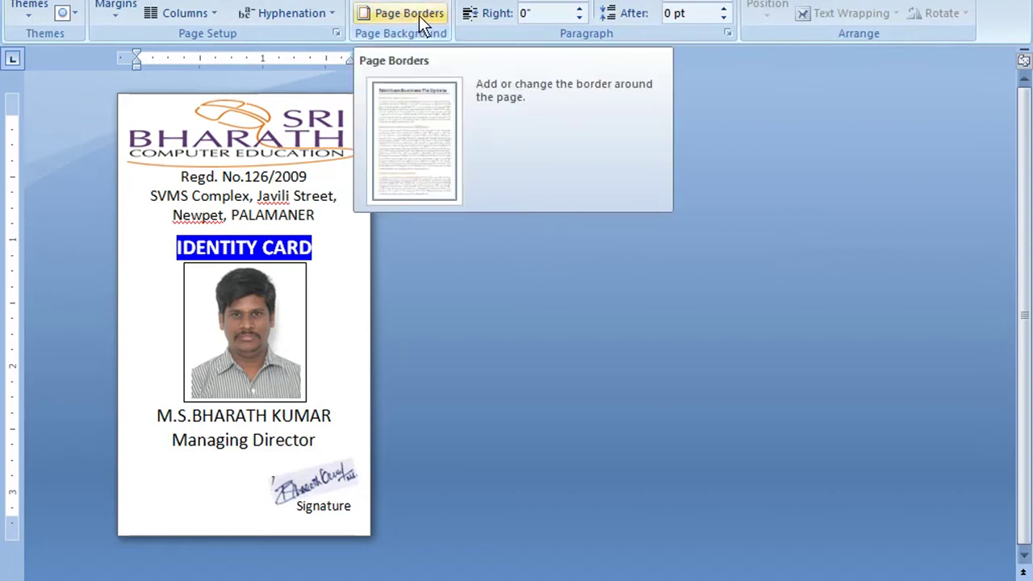
click(419, 15)
click(424, 103)
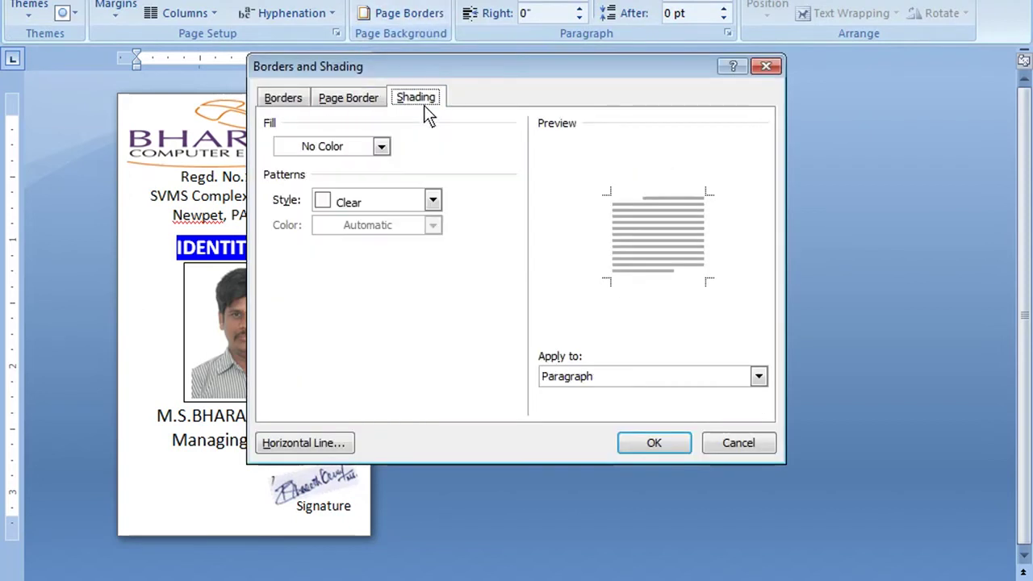
click(381, 147)
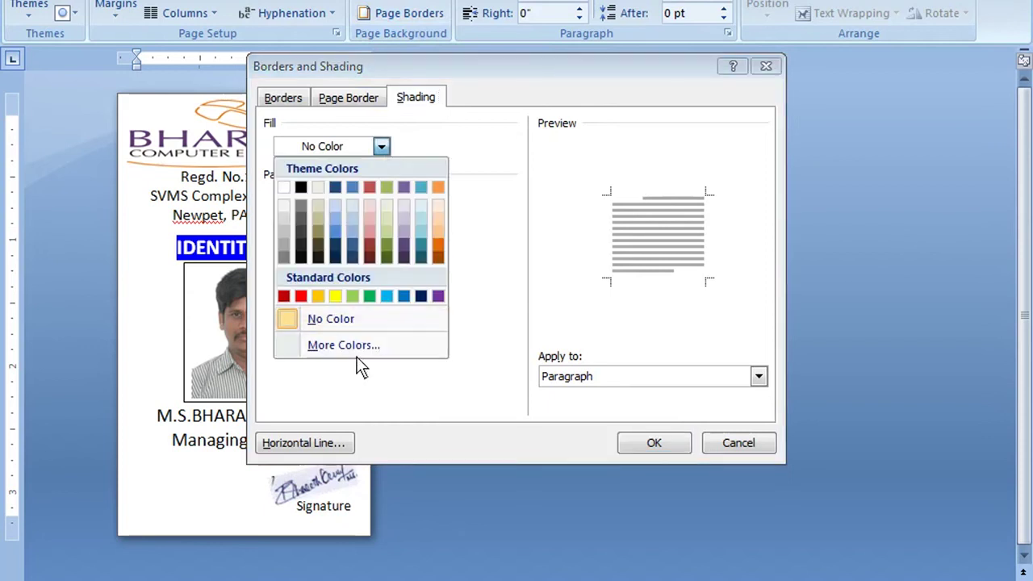
click(355, 344)
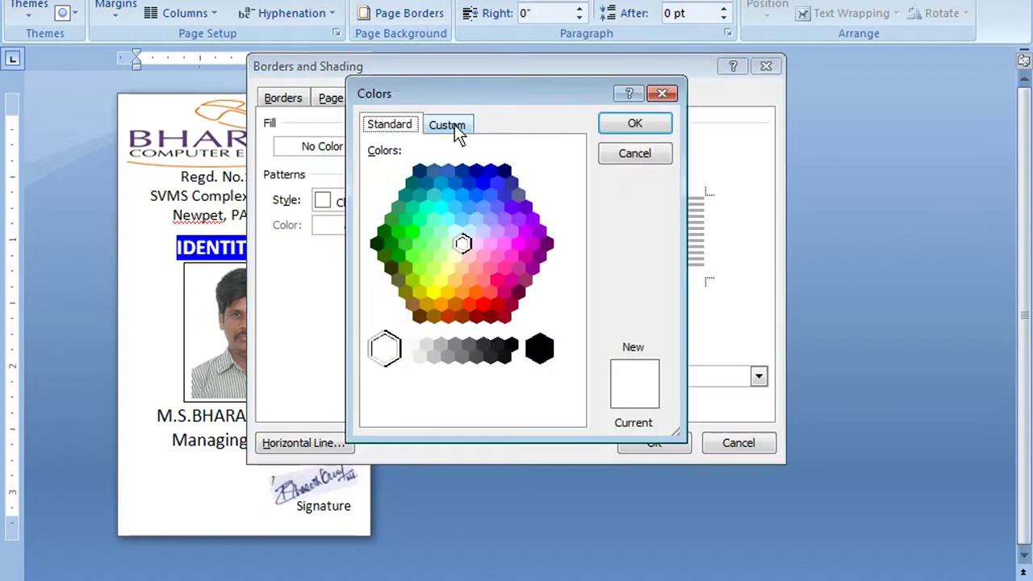
click(635, 155)
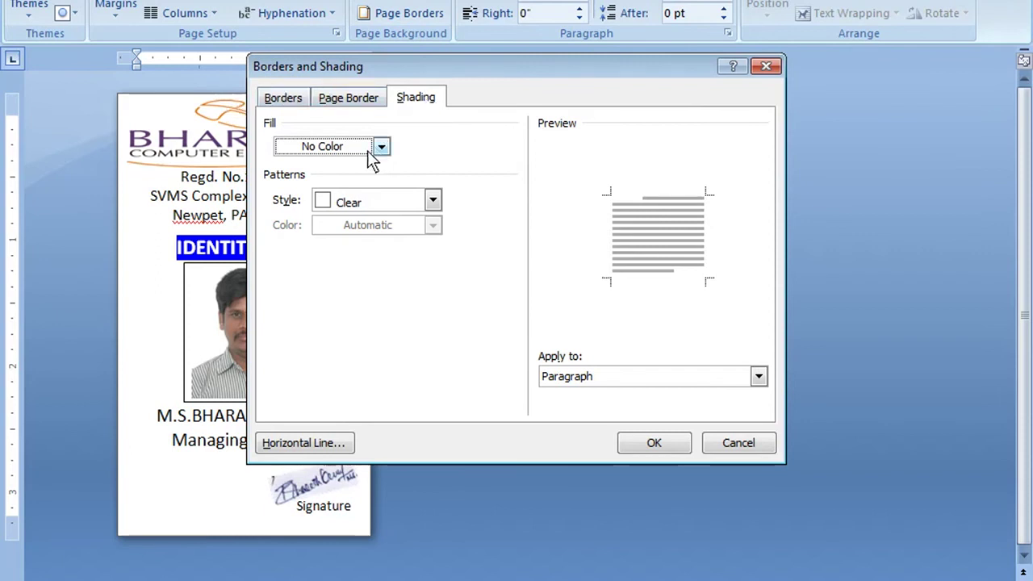
click(765, 67)
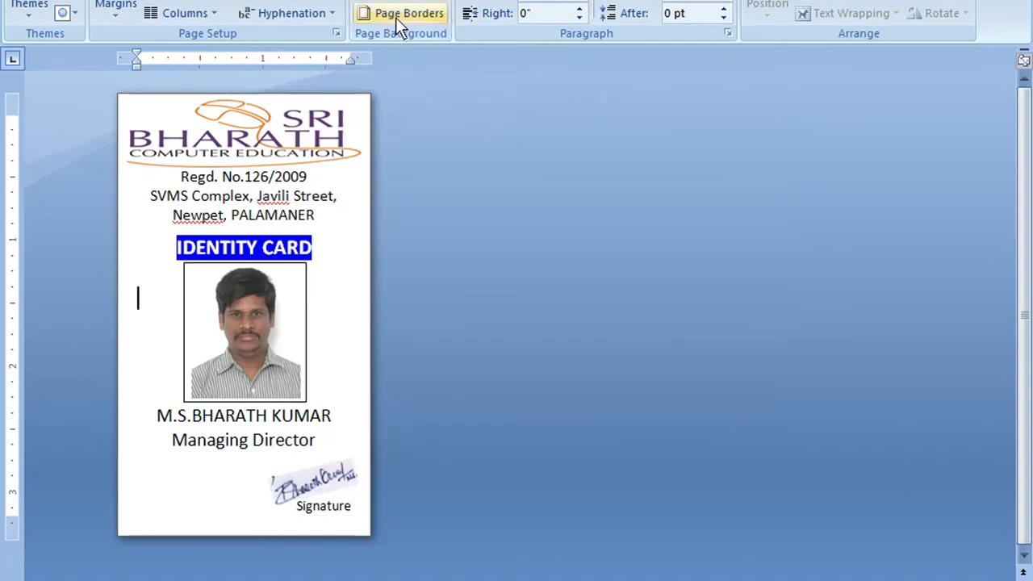
Choose a two-colour gradient page fill with yellow and red.
click(444, 5)
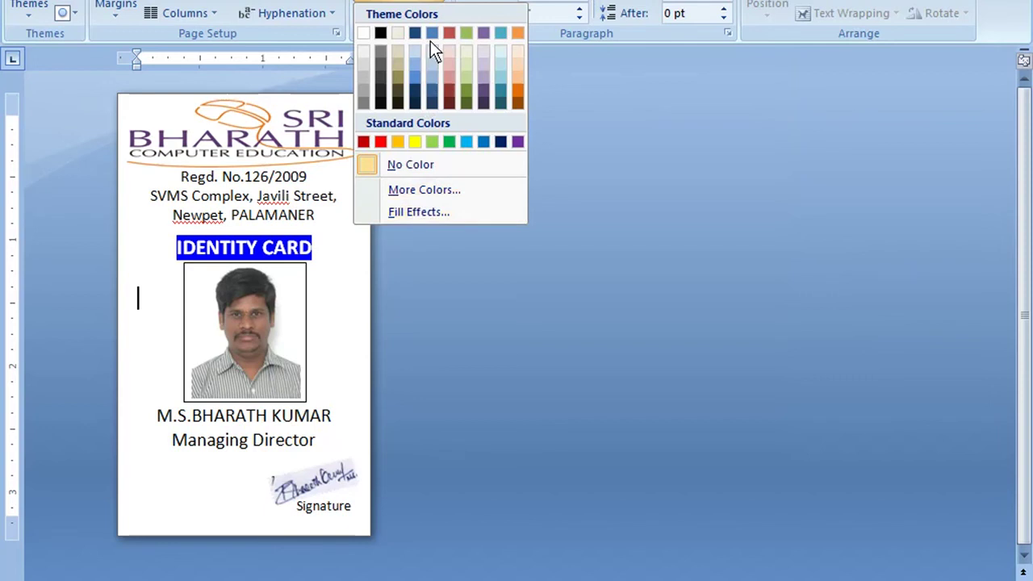
click(435, 210)
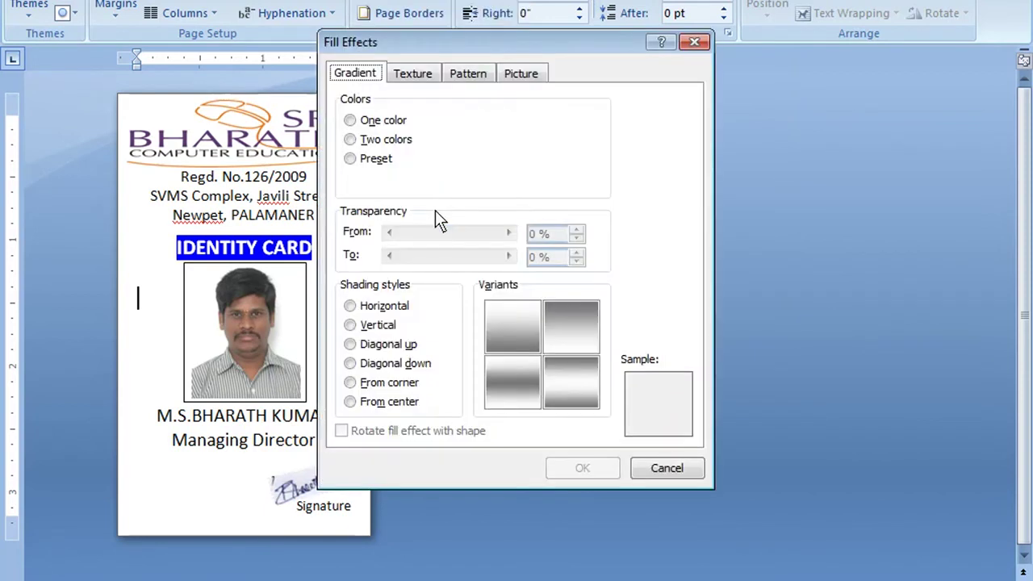
click(350, 139)
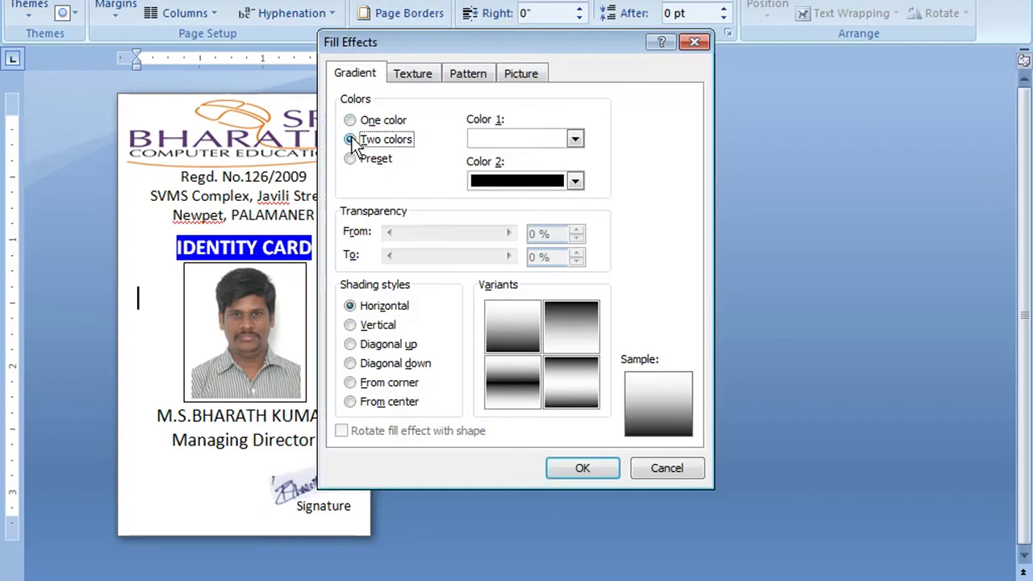
click(575, 140)
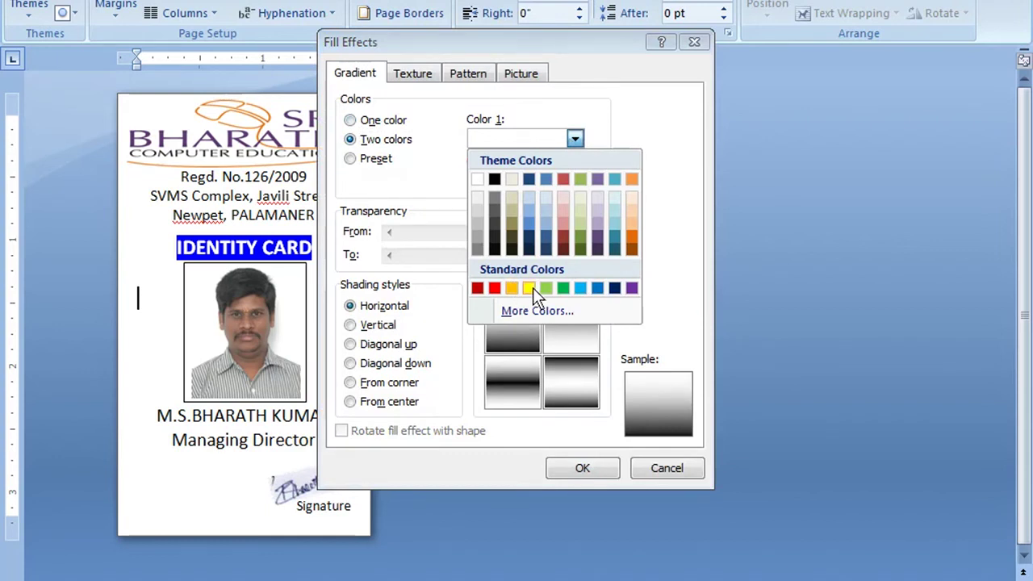
click(528, 288)
click(575, 182)
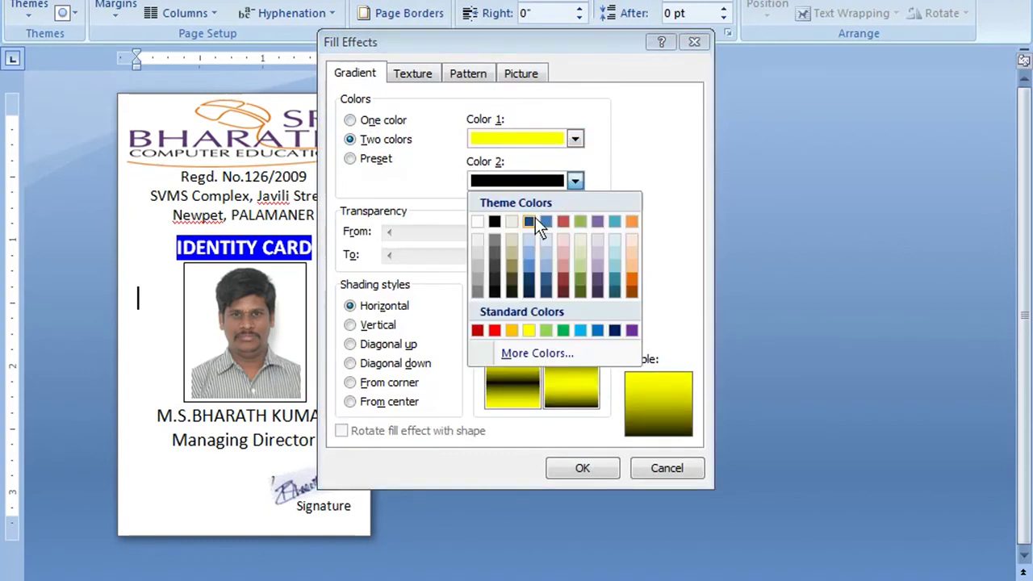
click(495, 330)
Set the gradient to shade From center, pick the red-edged variant, and apply it.
click(368, 326)
click(384, 348)
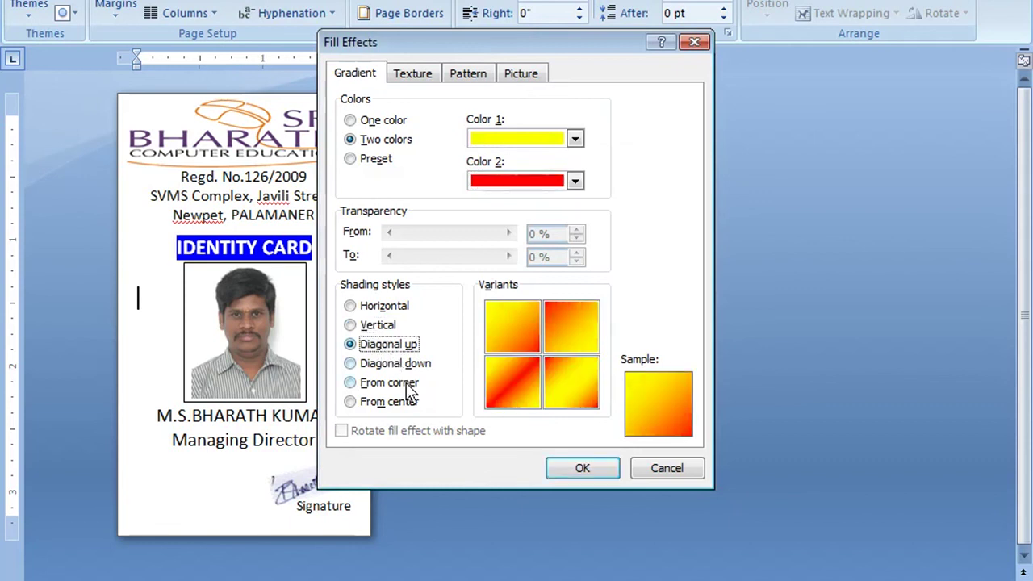
click(416, 364)
click(413, 387)
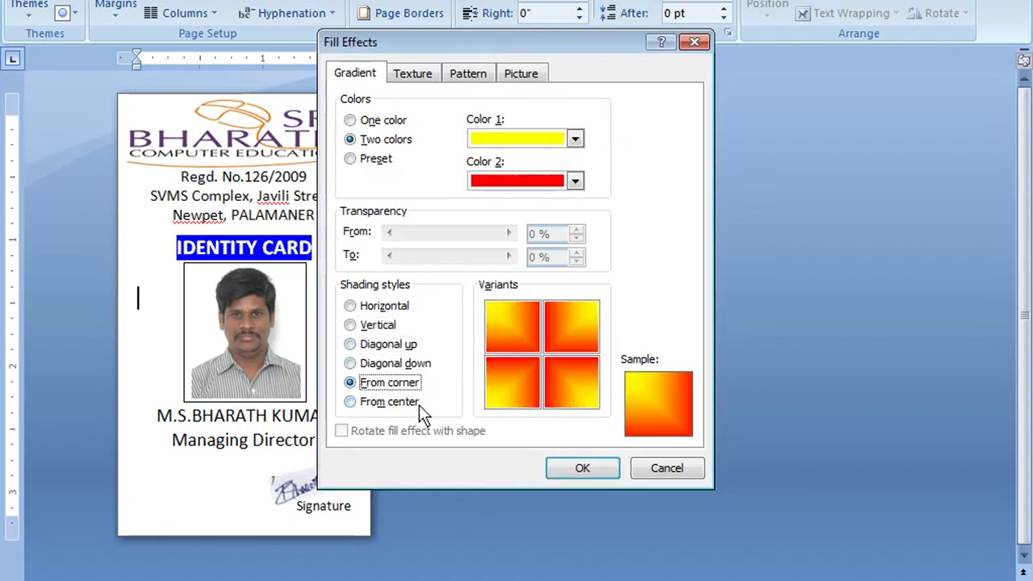
click(418, 402)
click(496, 321)
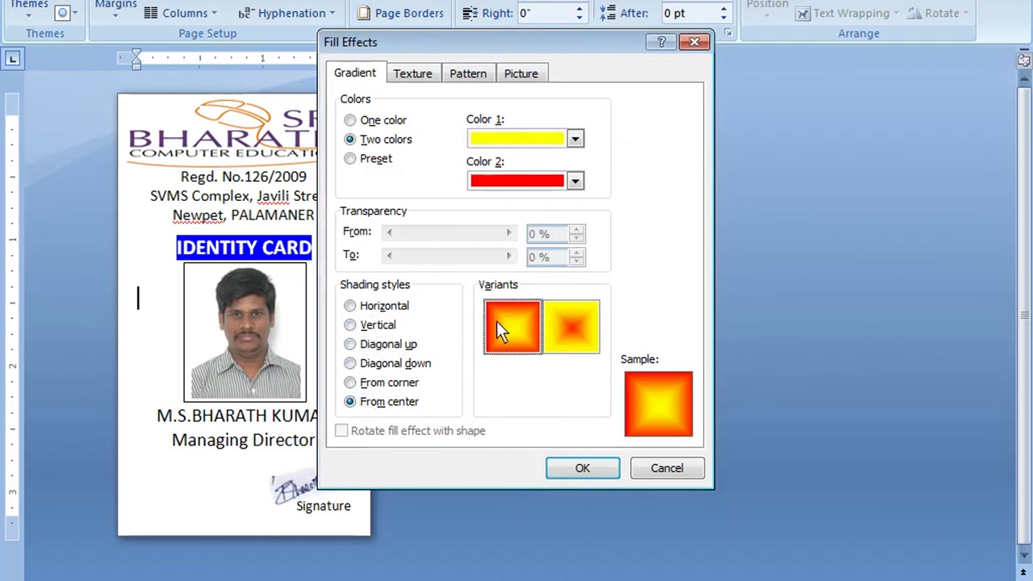
click(576, 468)
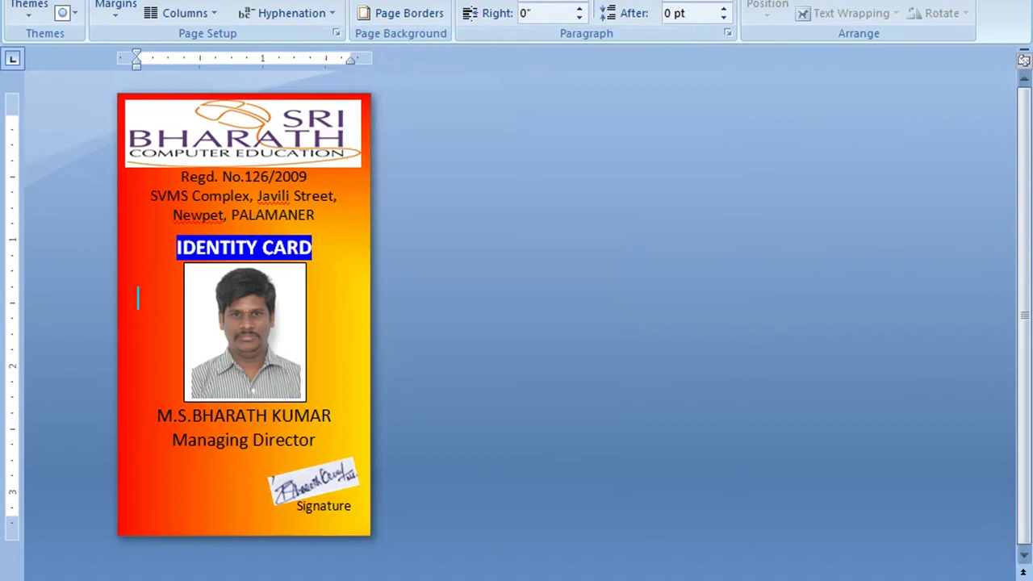
Apply the Water droplets texture as the page background through Fill Effects.
click(434, 3)
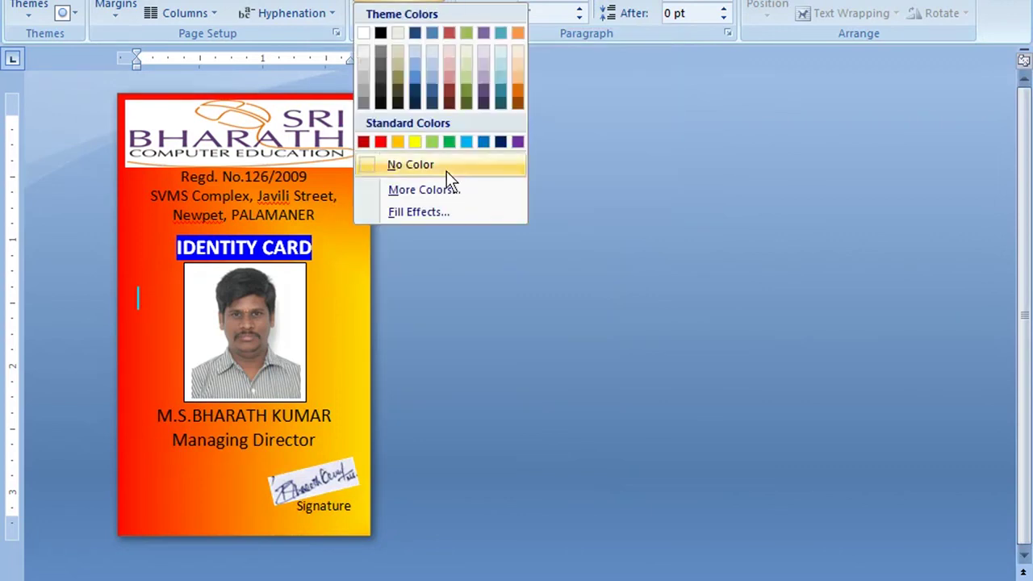
click(454, 211)
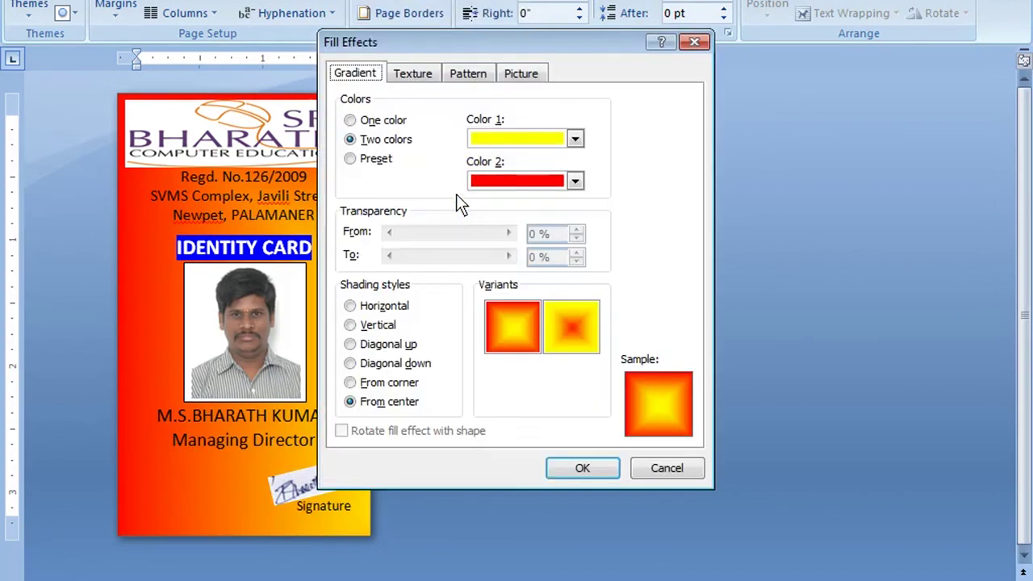
click(415, 78)
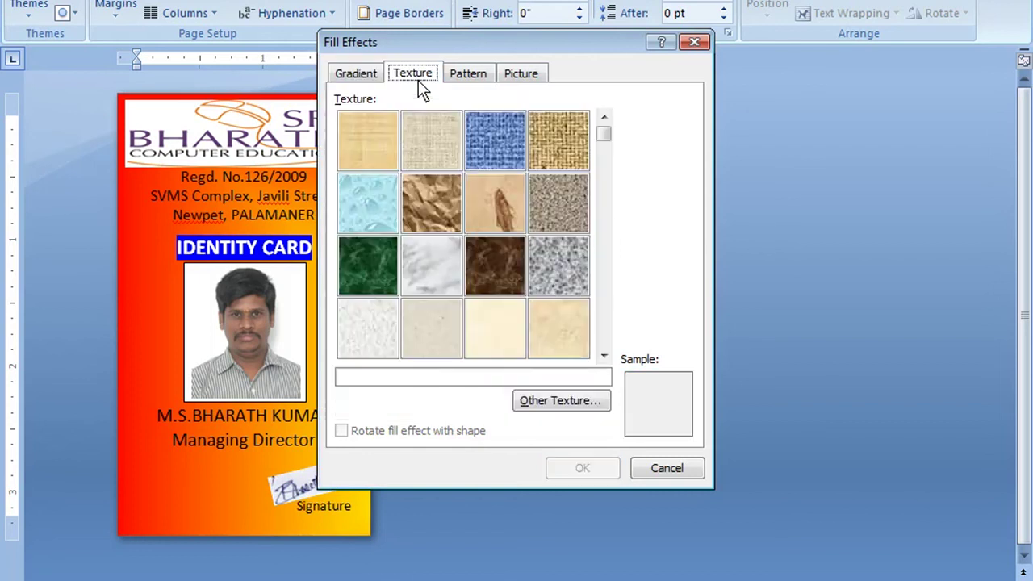
click(375, 212)
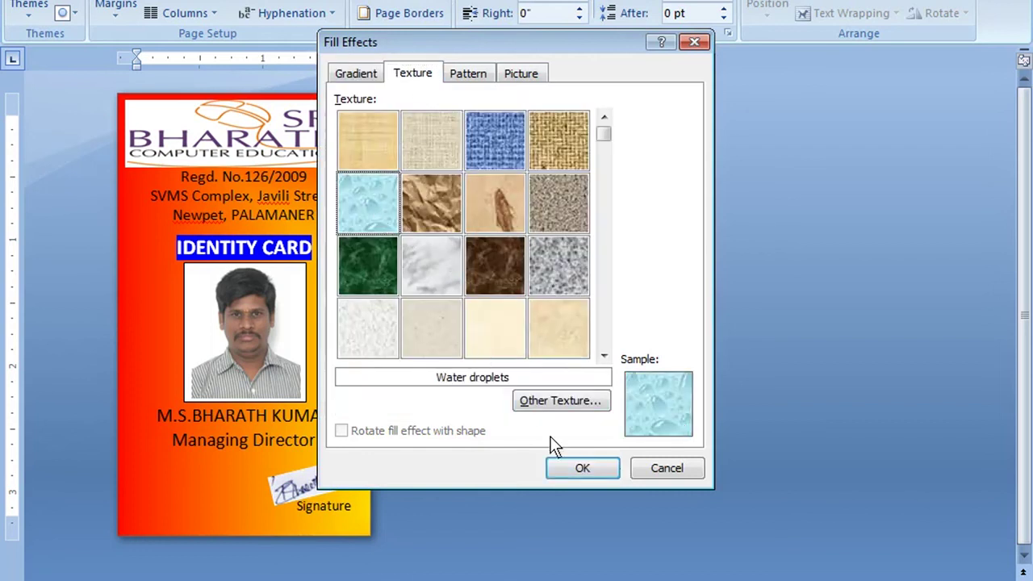
click(593, 476)
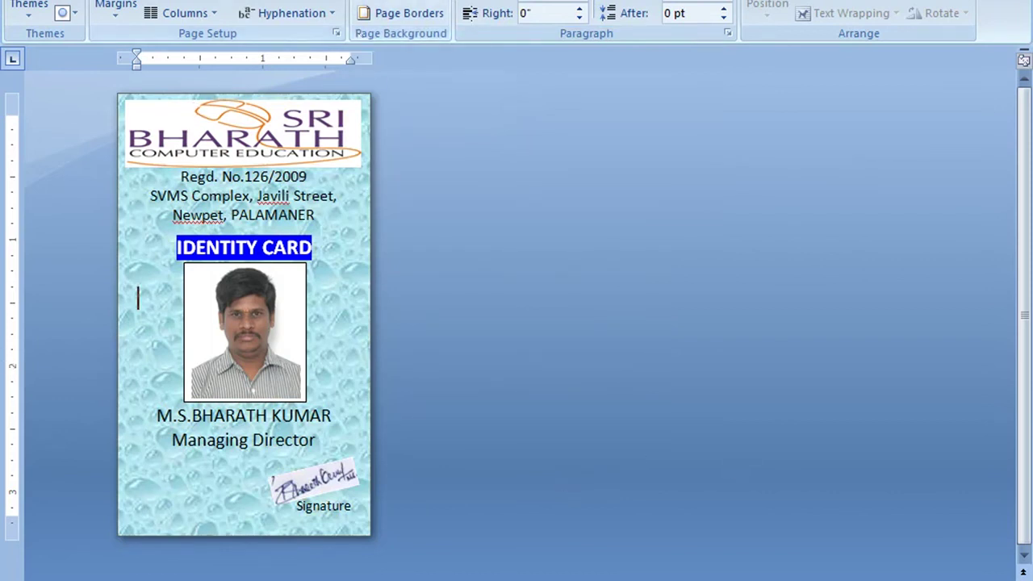
Set Chrysanthemum.jpg from Pictures > Sample Pictures as the page background picture fill.
click(417, 3)
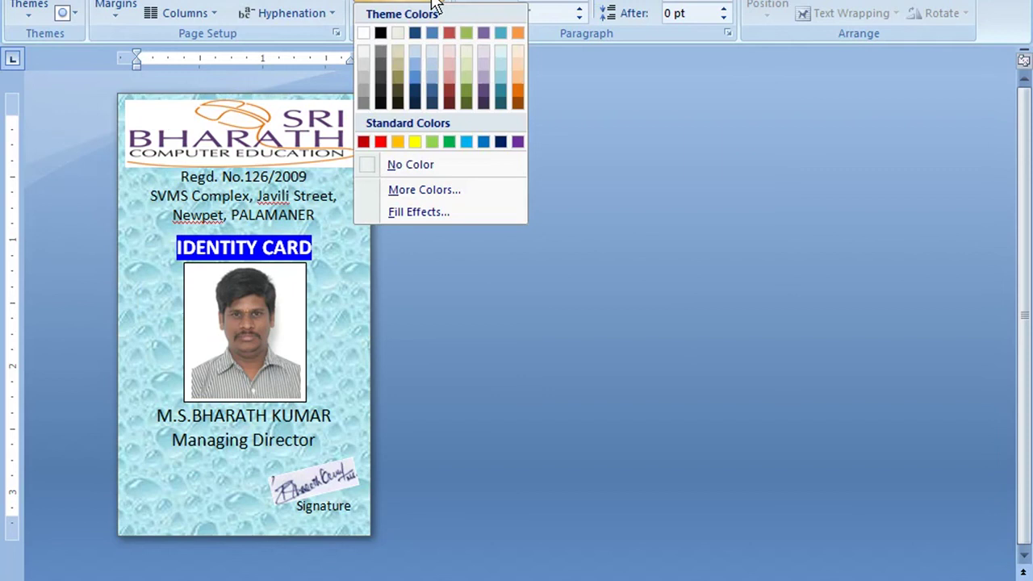
click(430, 214)
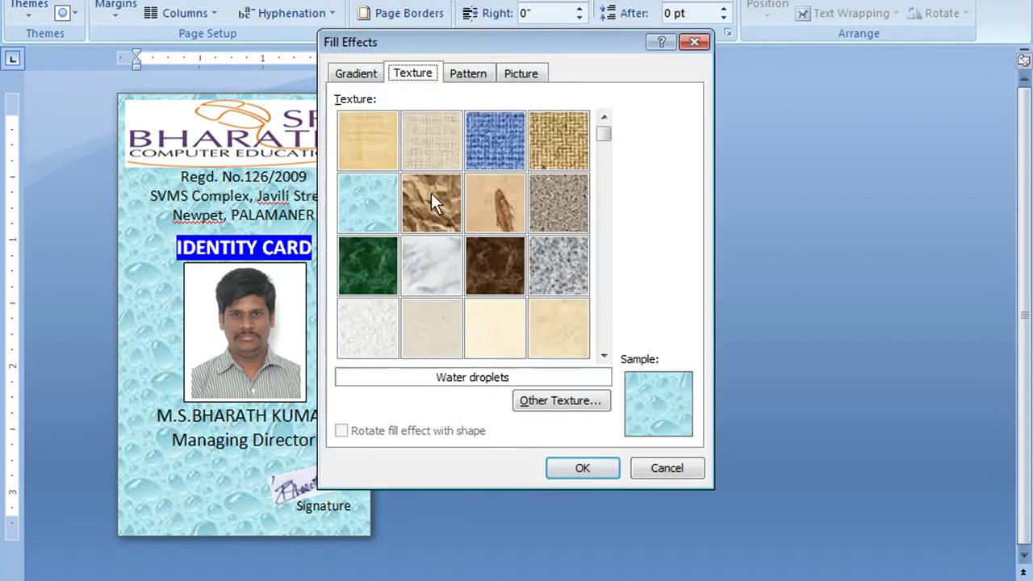
click(519, 75)
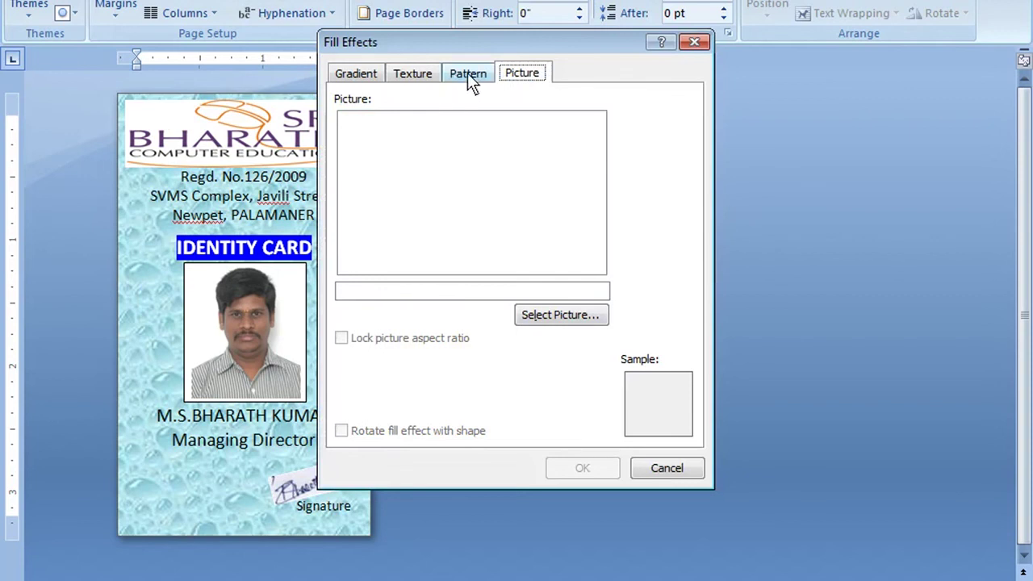
click(584, 320)
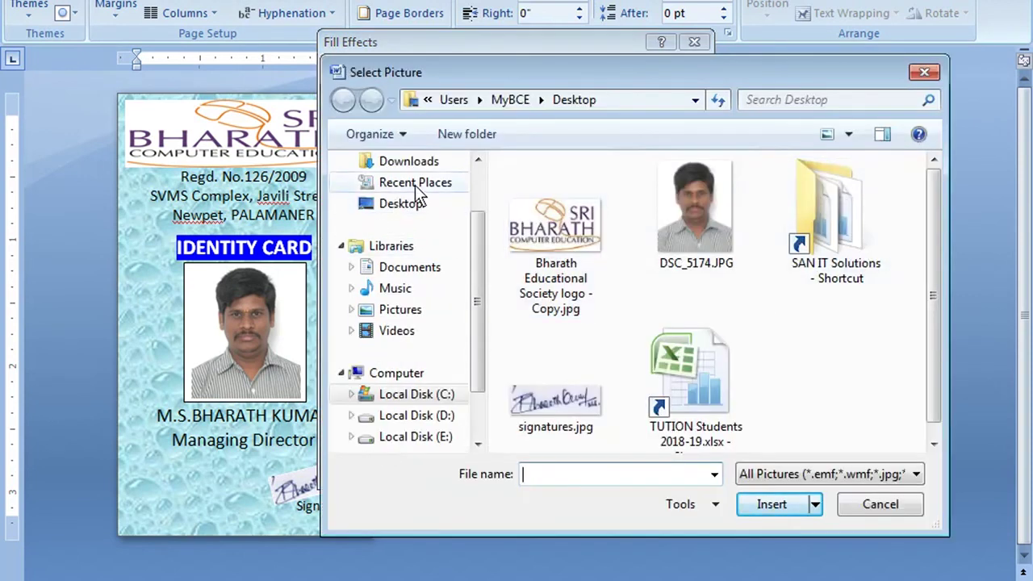
click(401, 312)
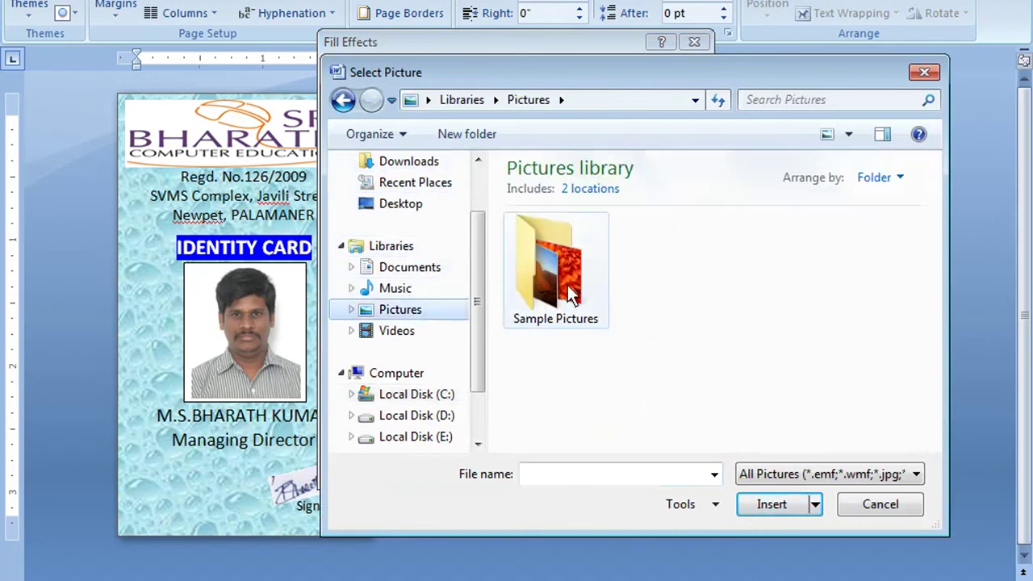
double_click(570, 291)
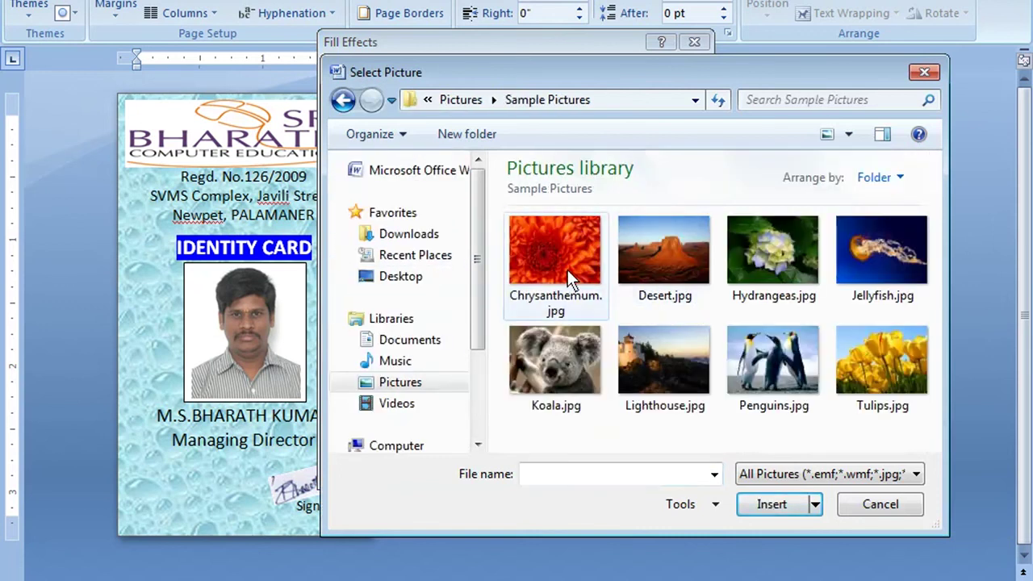
click(565, 265)
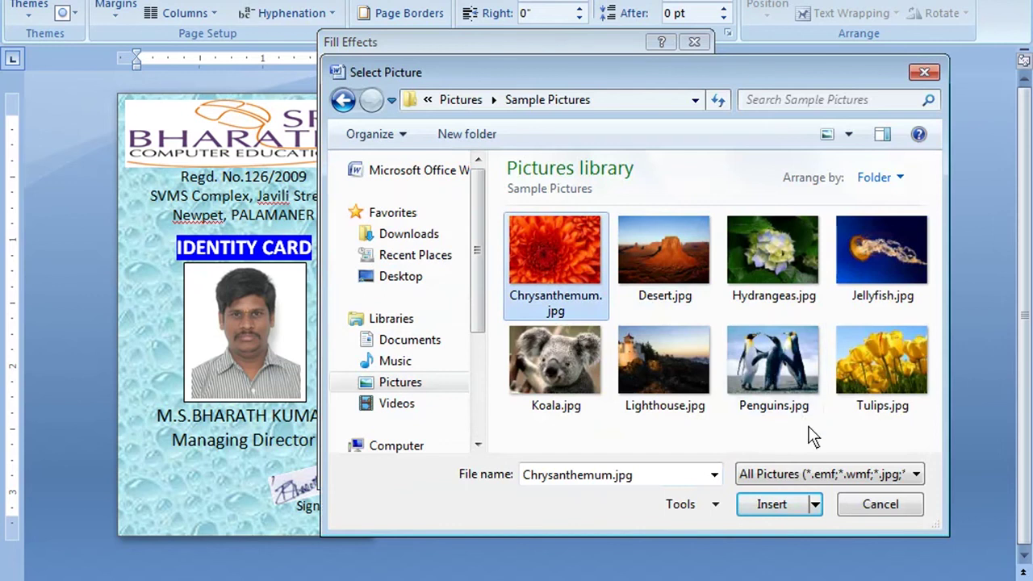
click(777, 502)
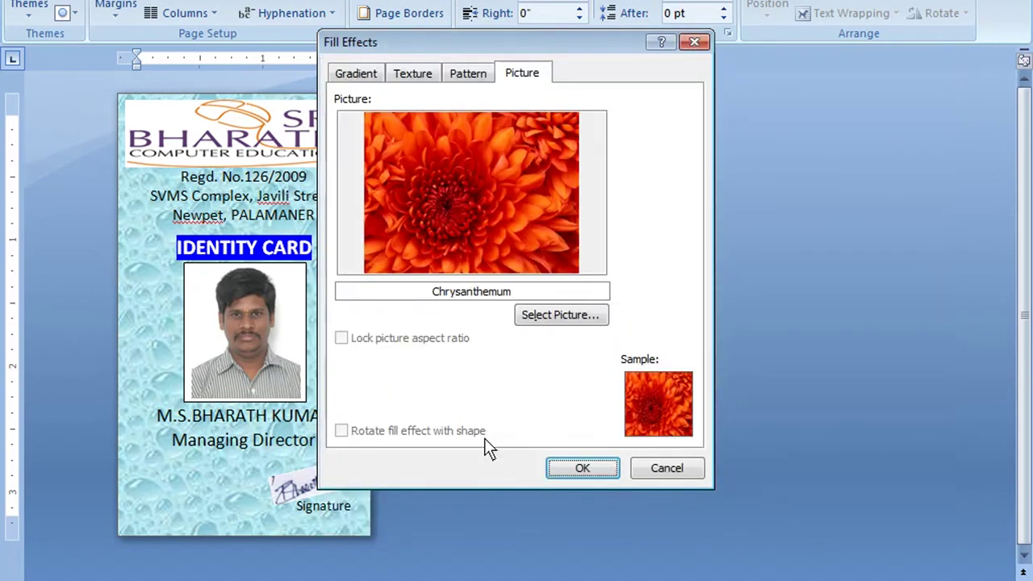
click(594, 468)
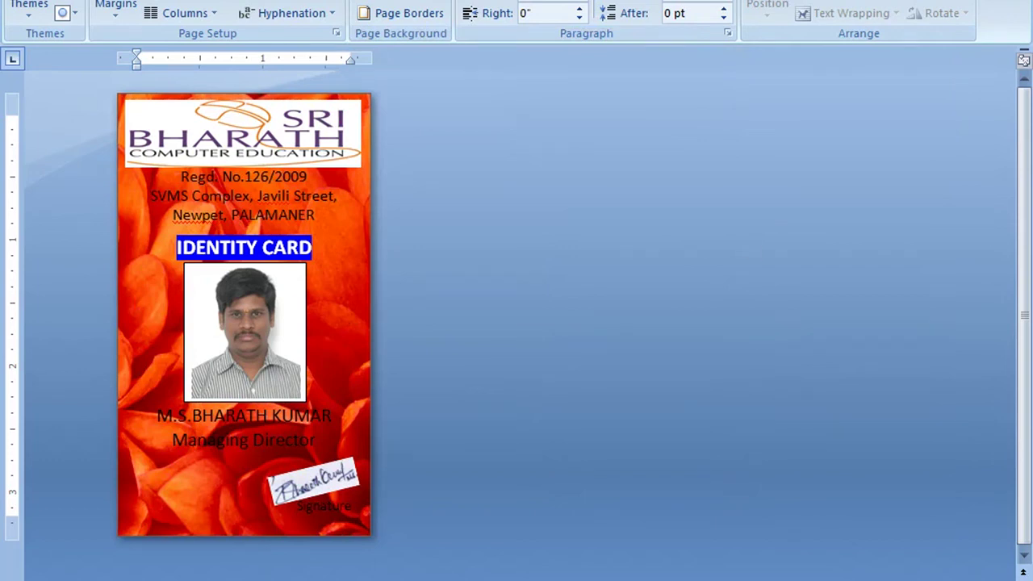
click(447, 4)
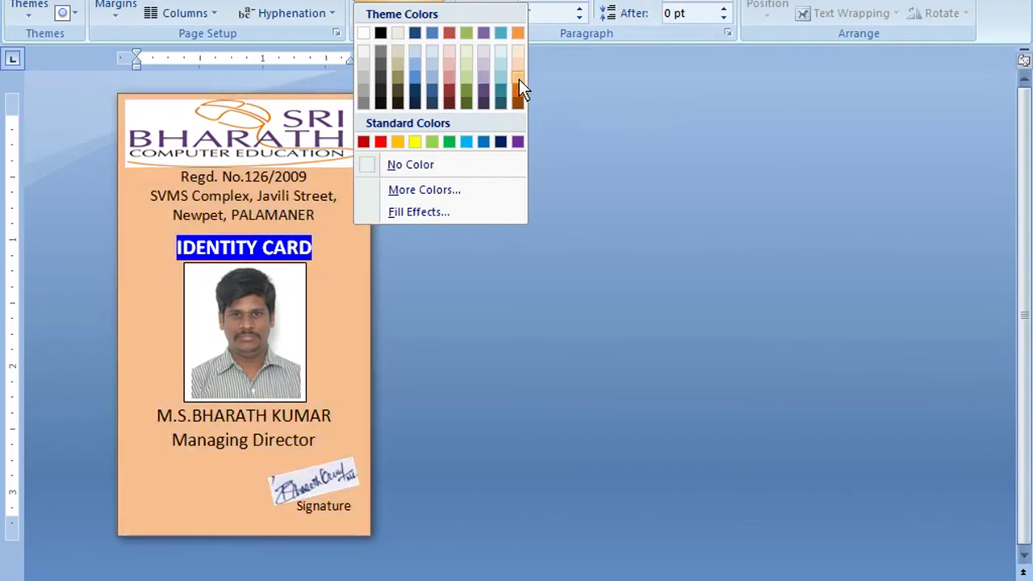
Make the page light orange, then apply a Diagonal brick pattern with a purple background.
click(518, 80)
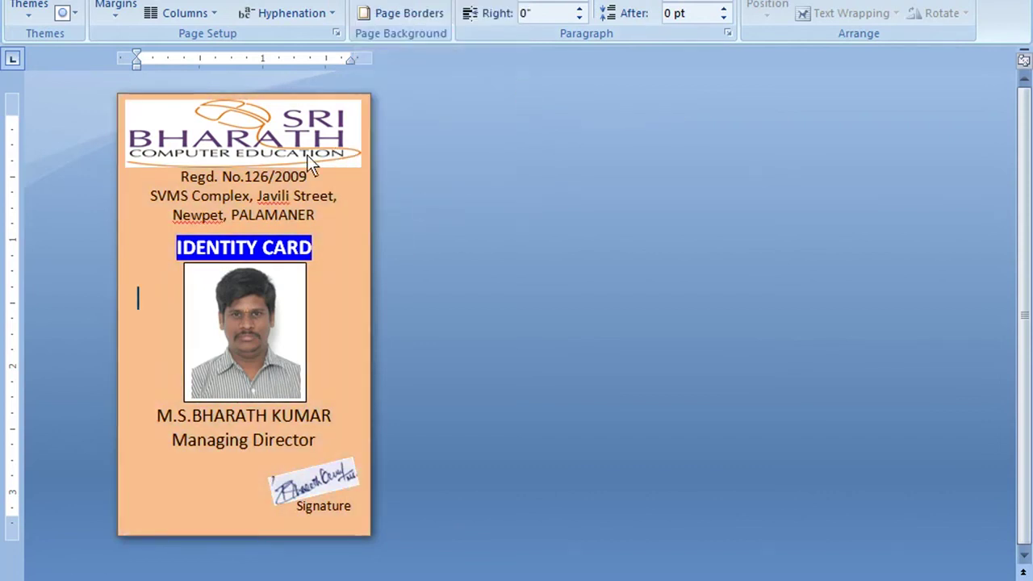
click(432, 5)
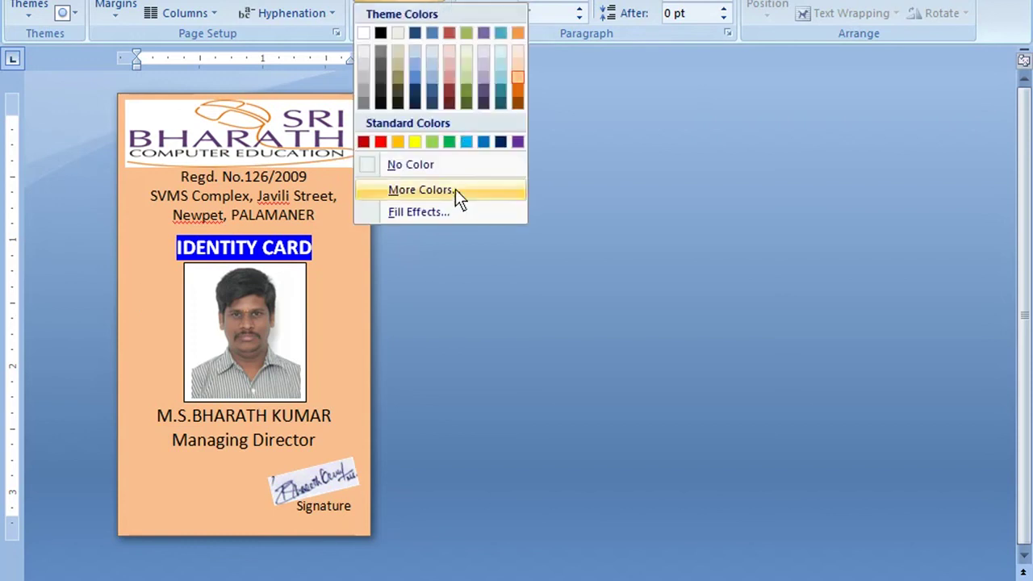
click(448, 214)
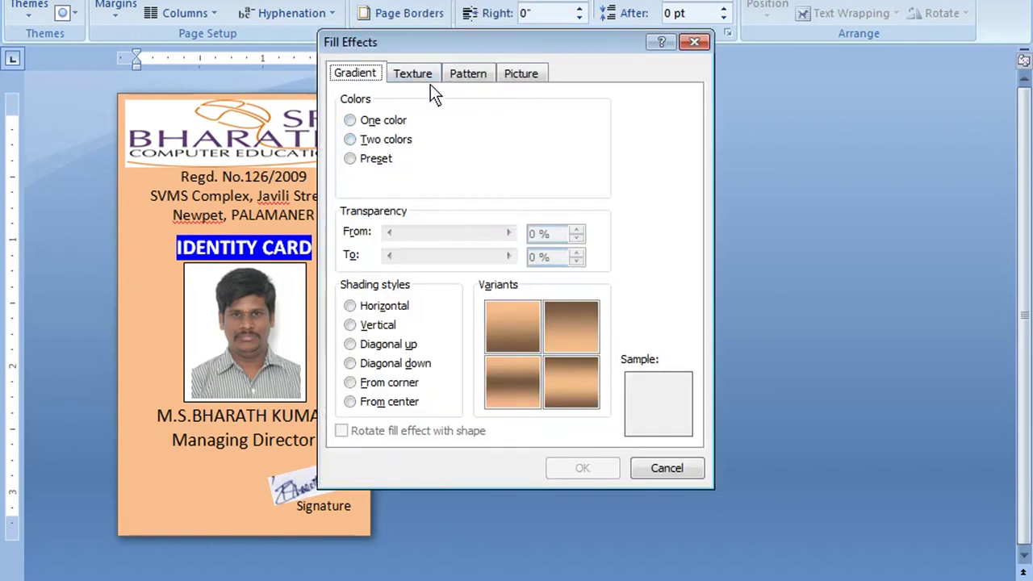
click(481, 73)
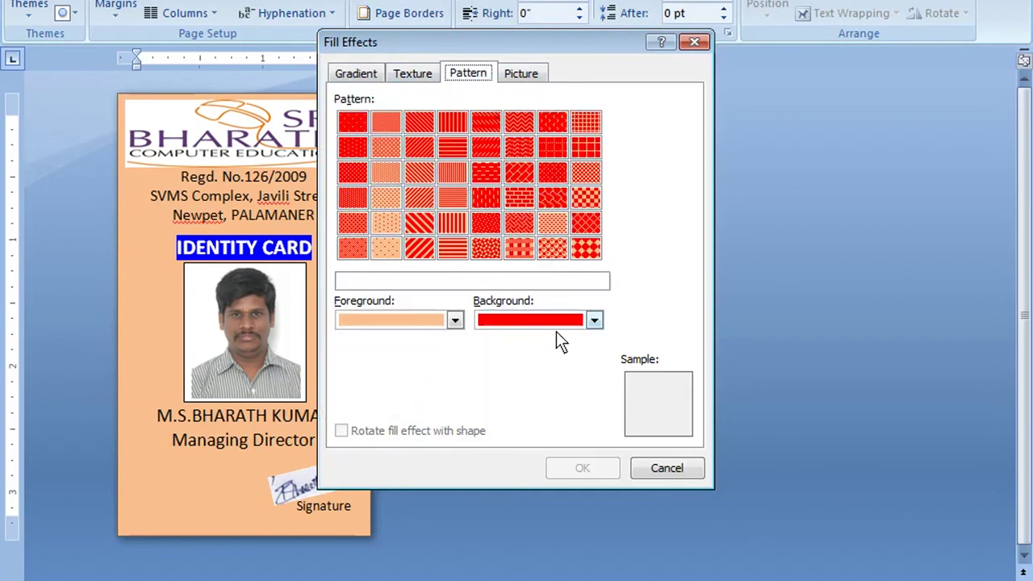
click(594, 320)
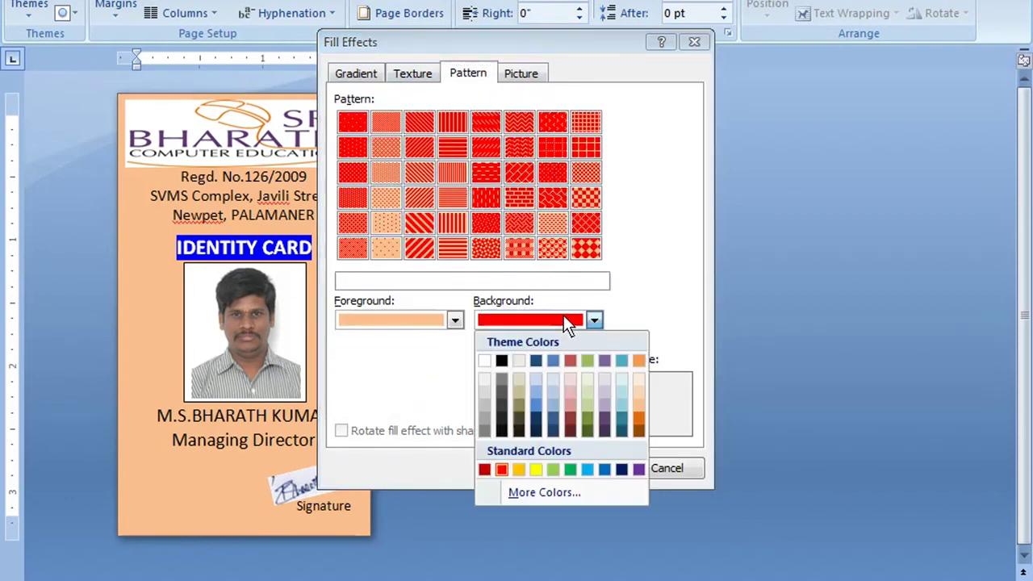
click(638, 469)
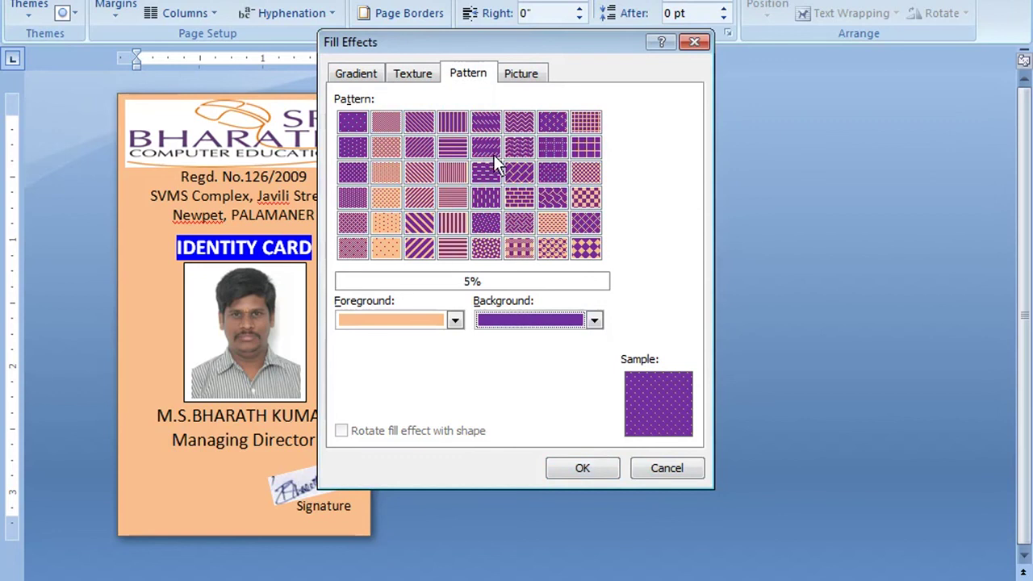
click(519, 172)
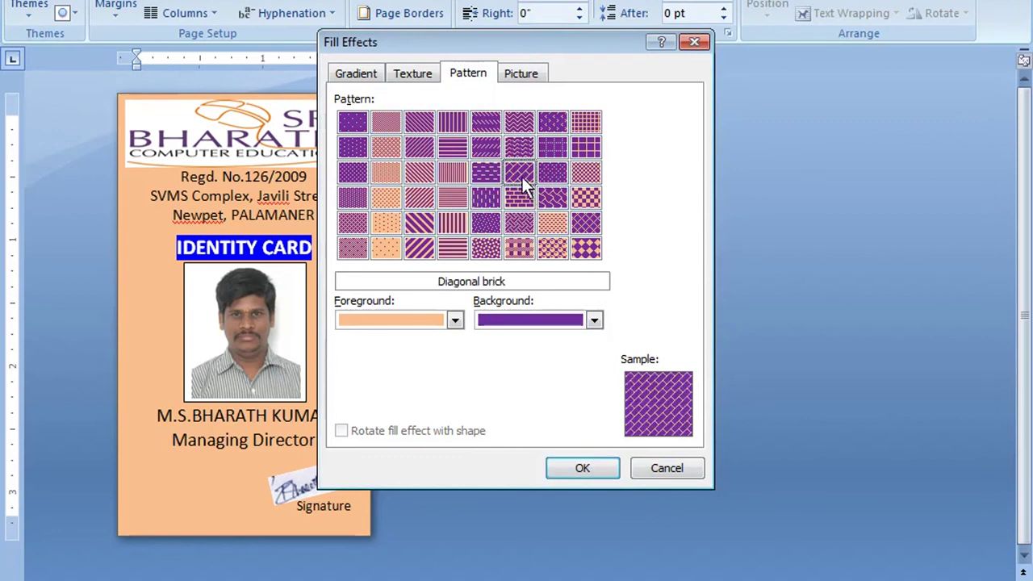
click(584, 468)
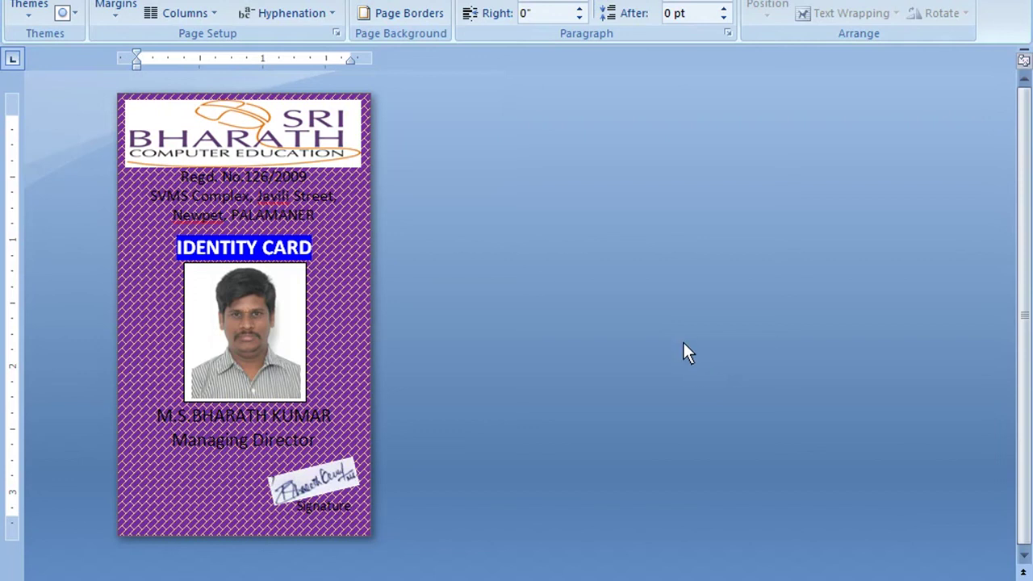
scroll(162, 304, up, 3)
scroll(162, 304, up, 1)
scroll(162, 304, up, 1)
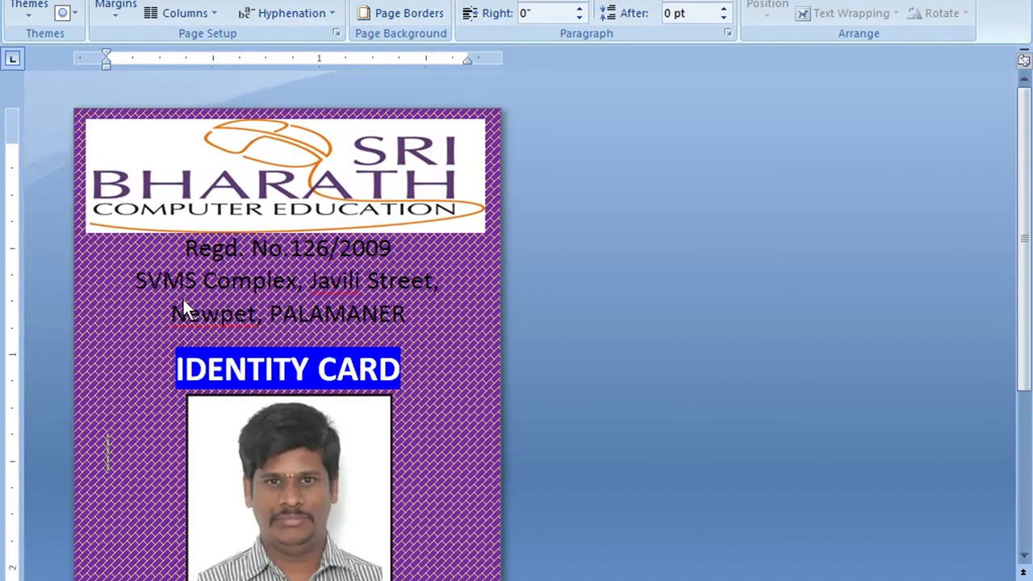
scroll(185, 304, down, 4)
scroll(185, 300, up, 3)
Save the document as 'Identity card' in the Documents library.
key(ctrl+s)
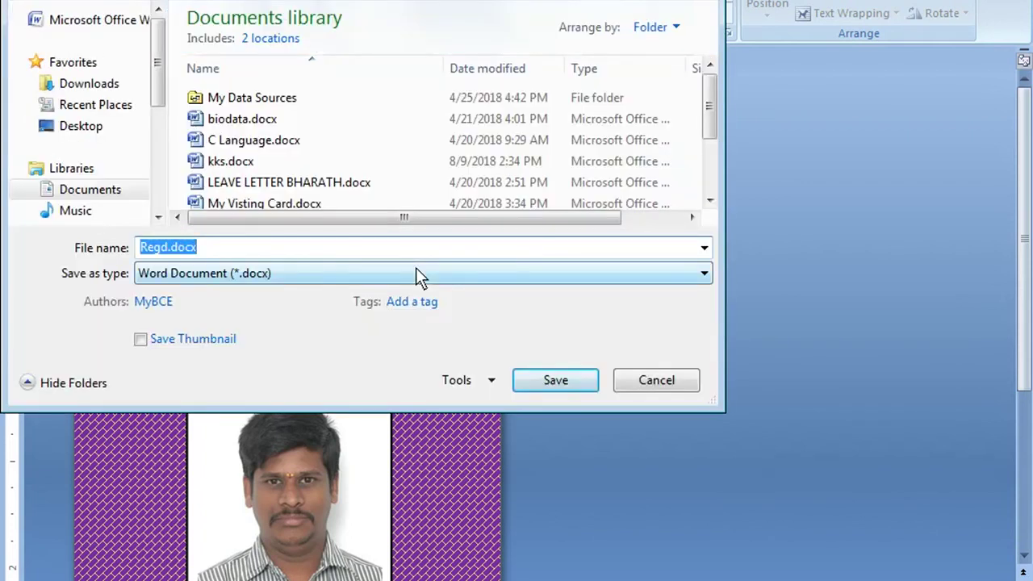
text(Identity card)
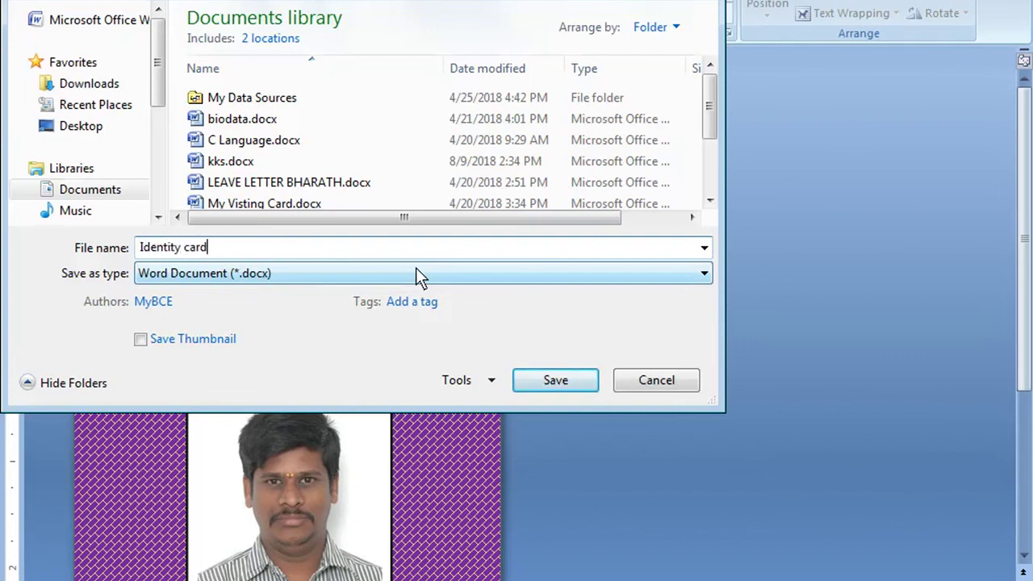
click(587, 388)
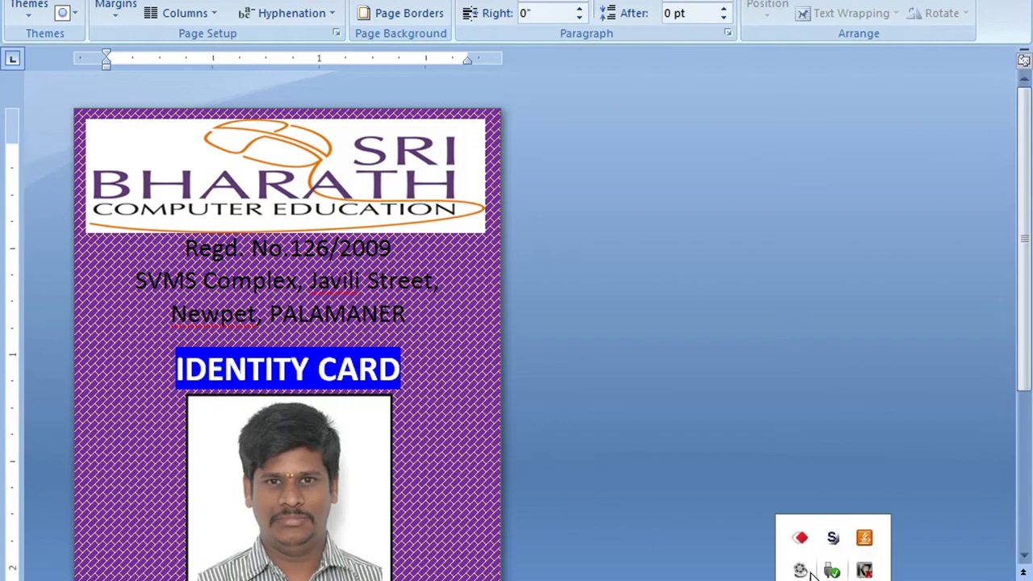
click(800, 572)
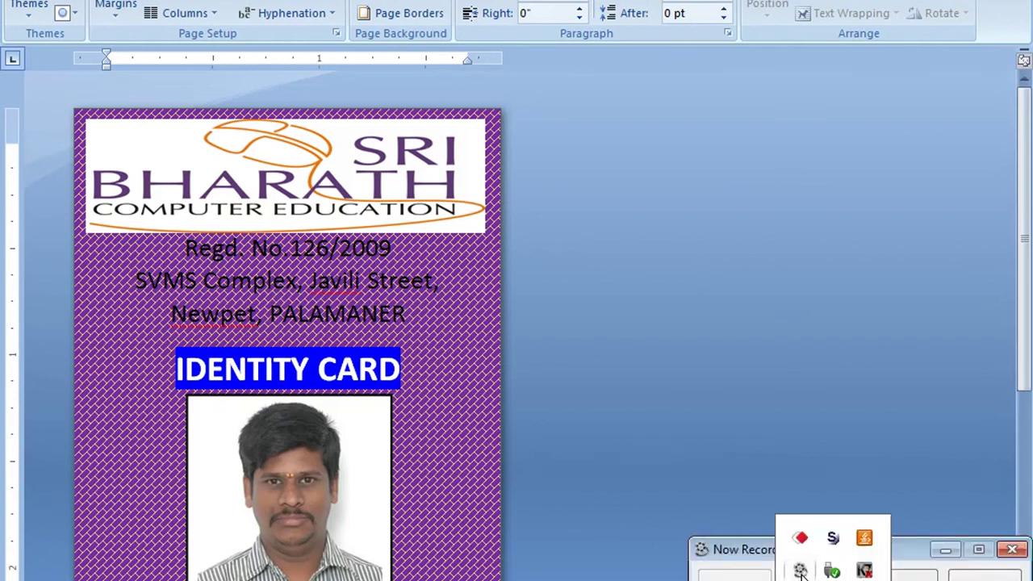